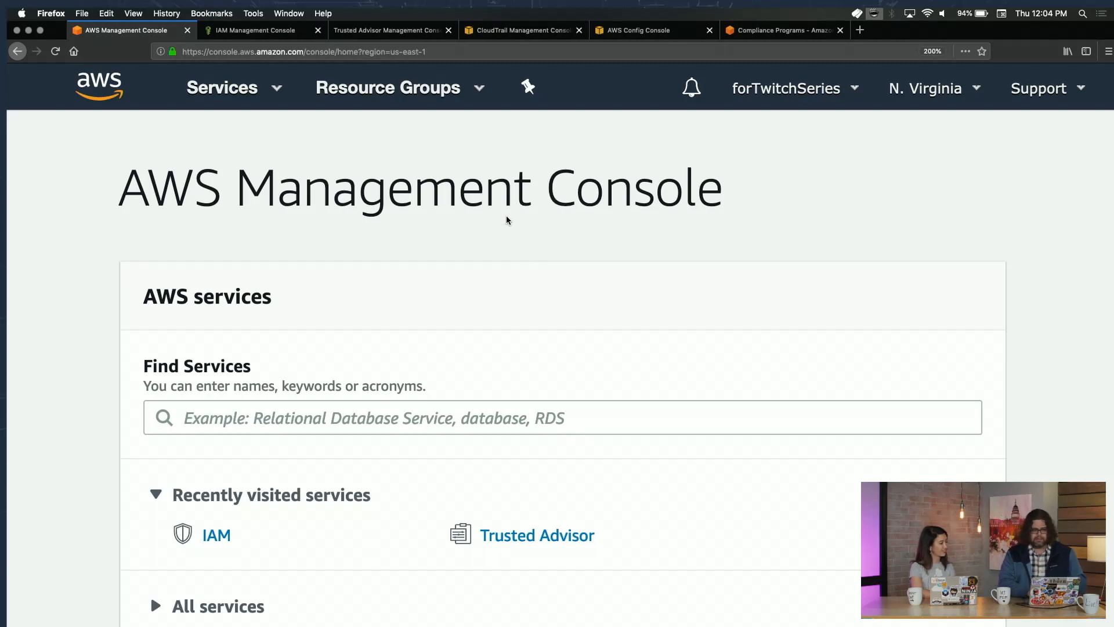
From the IAM Users list, start the Add user wizard.
left_click(271, 33)
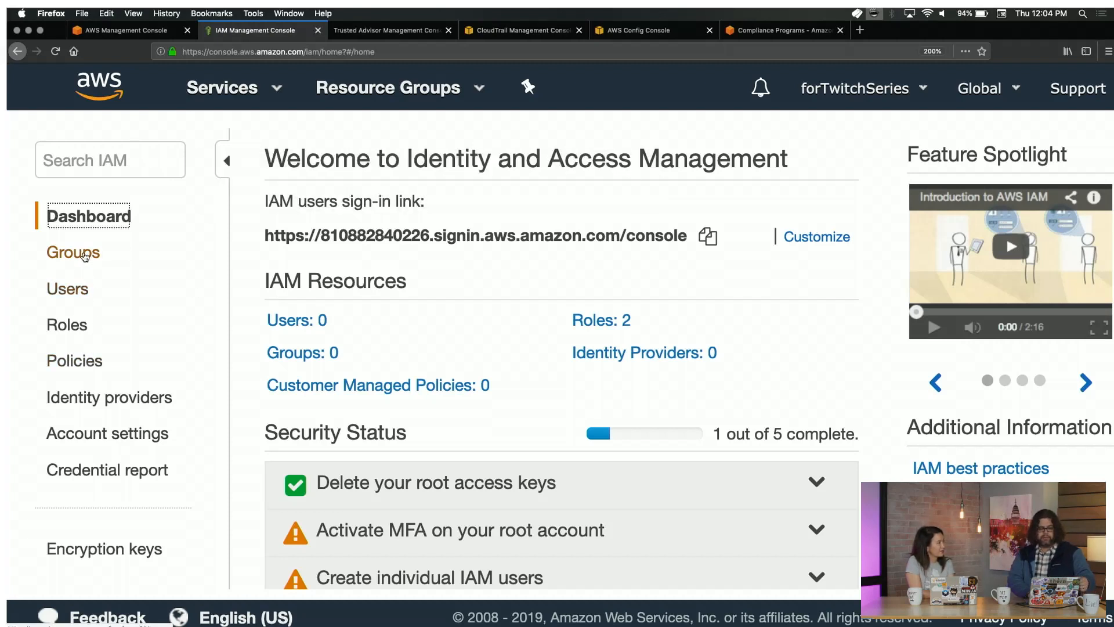
left_click(73, 284)
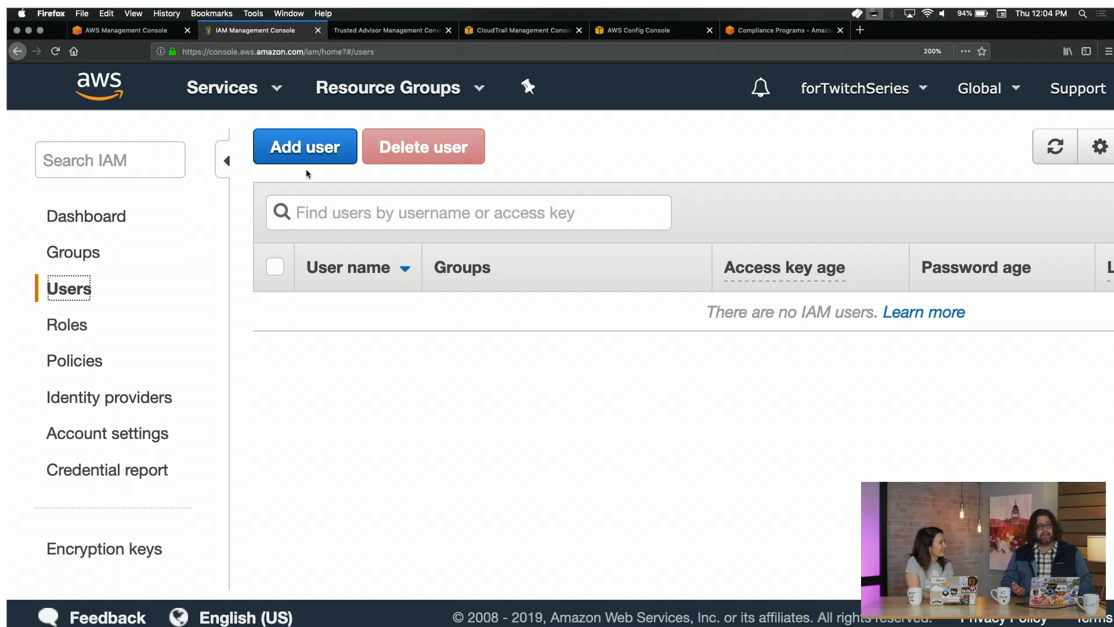
left_click(304, 158)
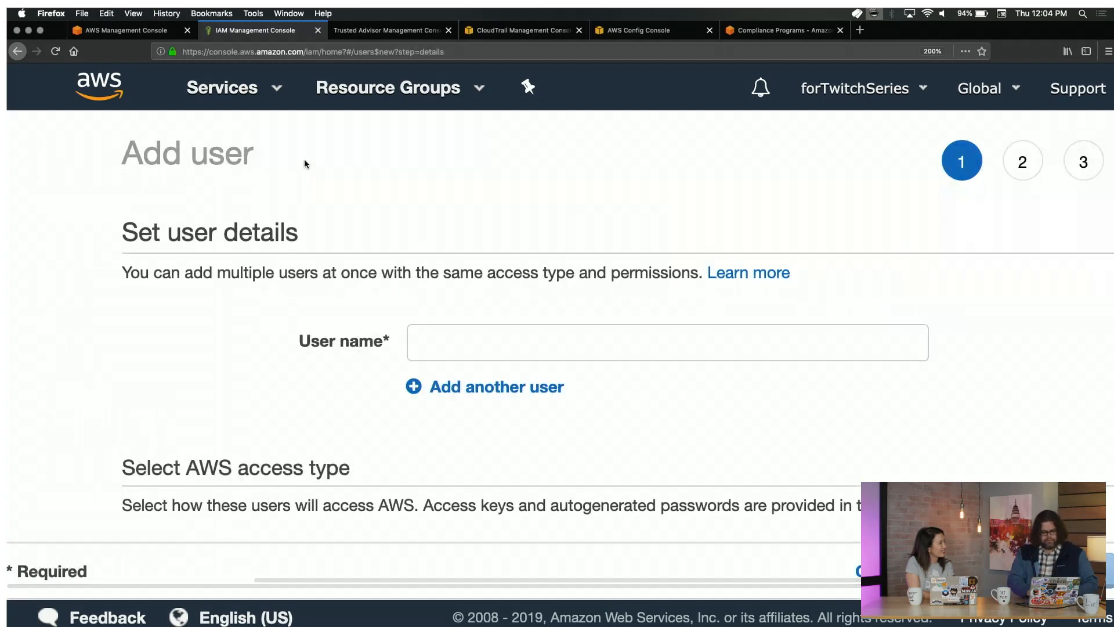
Enter the new user's name, enable console access with an autogenerated password, and proceed to permissions.
left_click(470, 336)
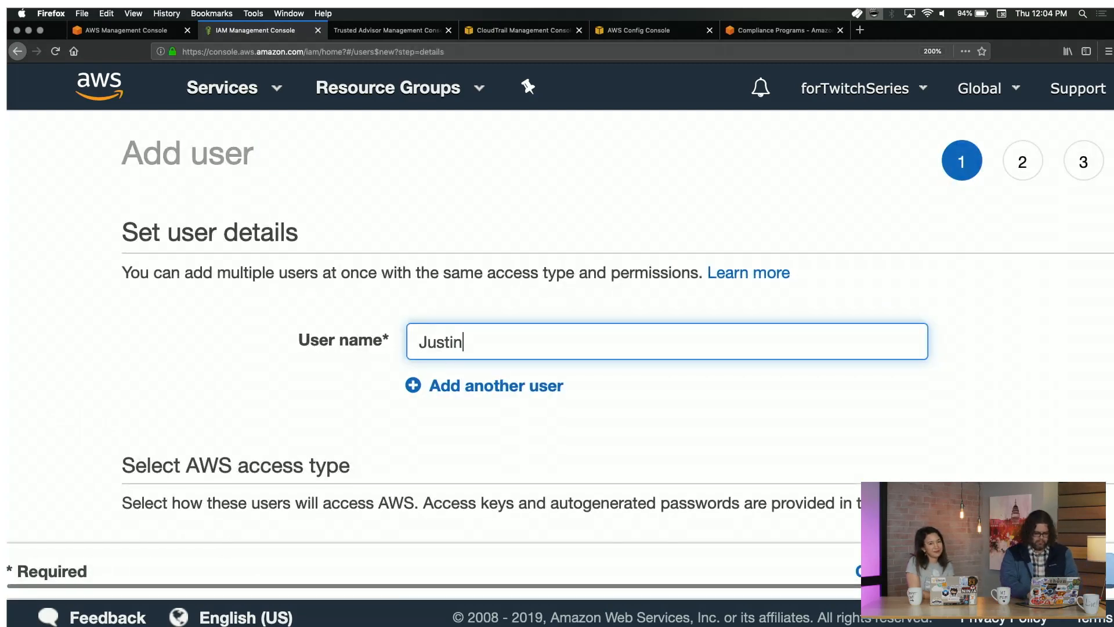
scroll(470, 341, "down", 3)
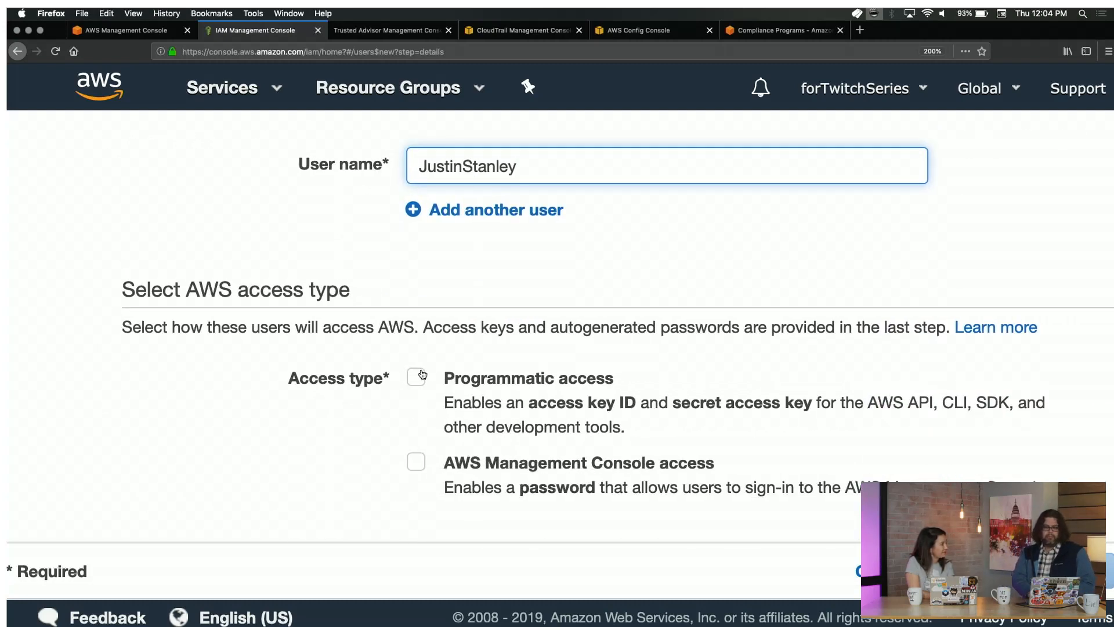
left_click(420, 465)
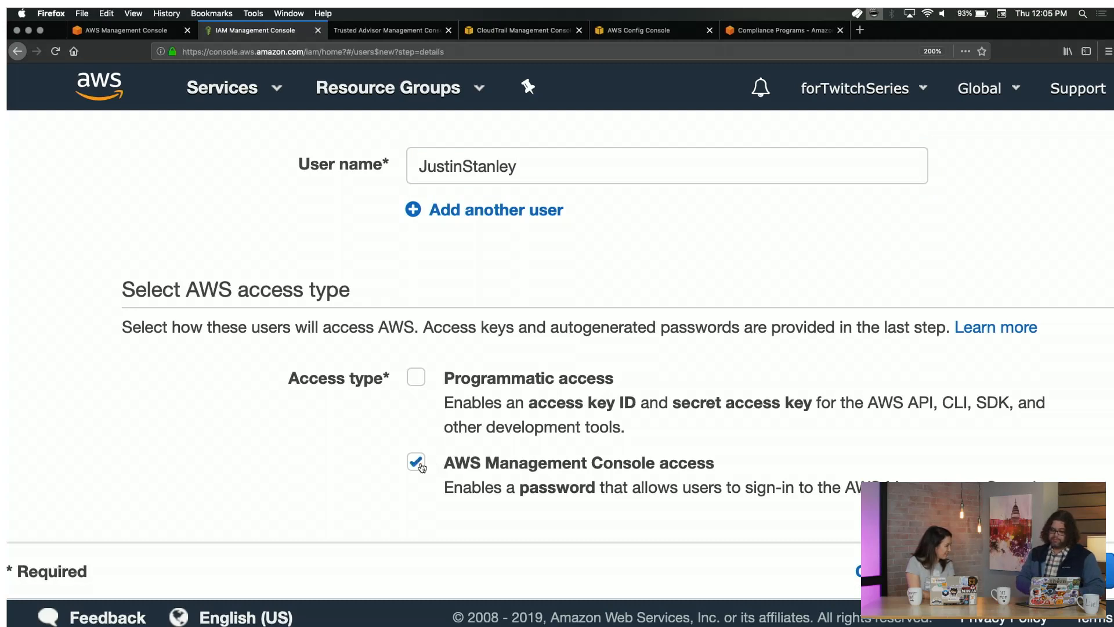
scroll(421, 467, "down", 5)
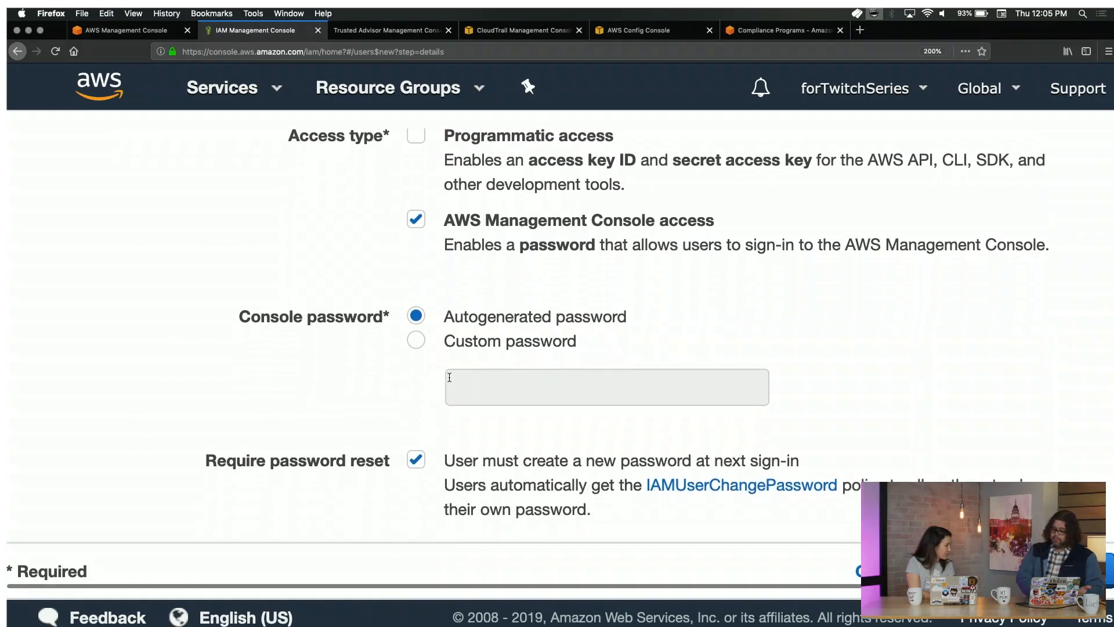
scroll(428, 387, "down", 1)
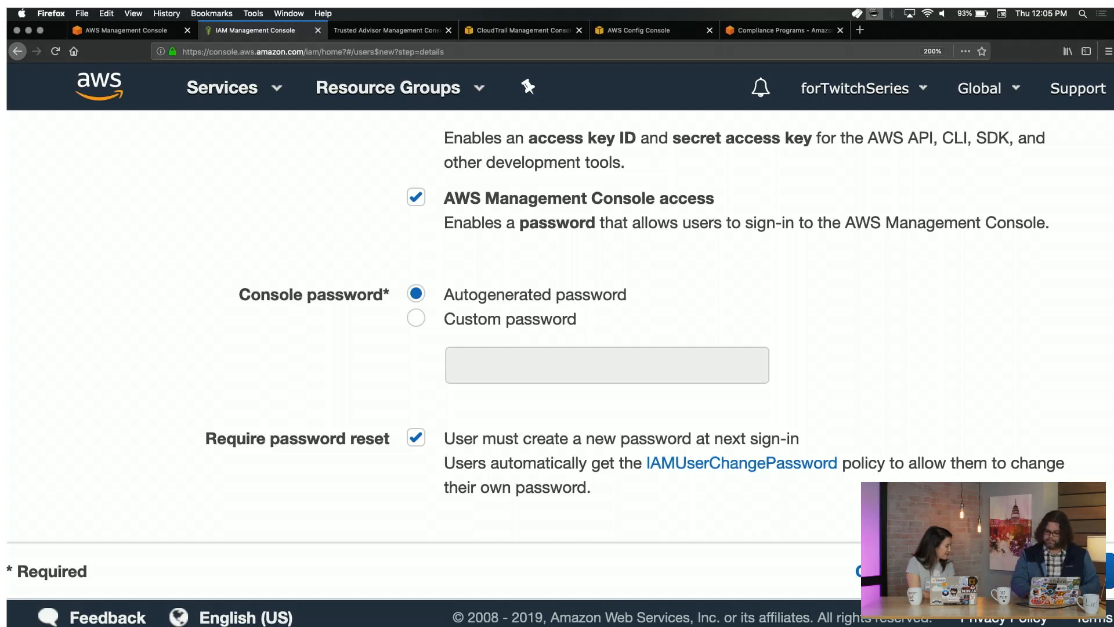
left_click(1022, 571)
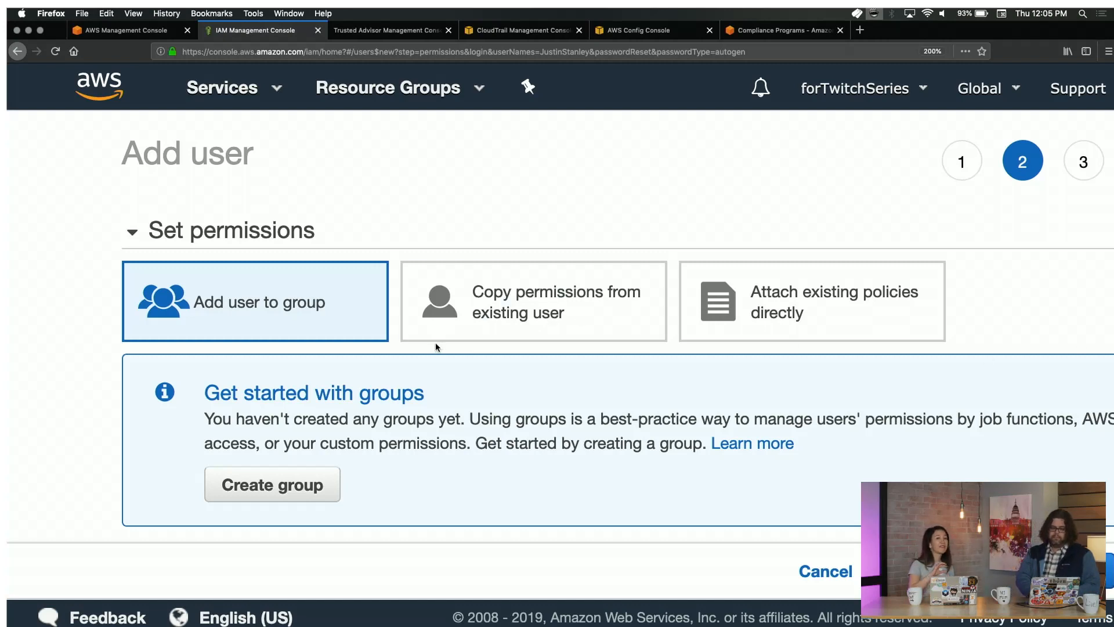
scroll(436, 345, "down", 3)
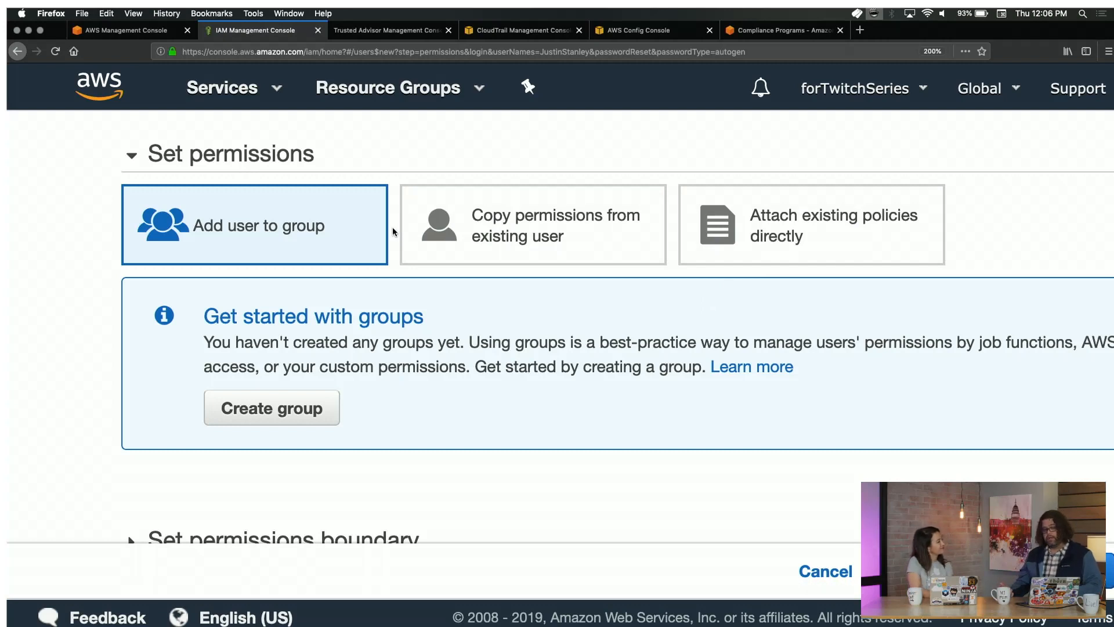
Start a new user group named Admin.
scroll(392, 232, "down", 3)
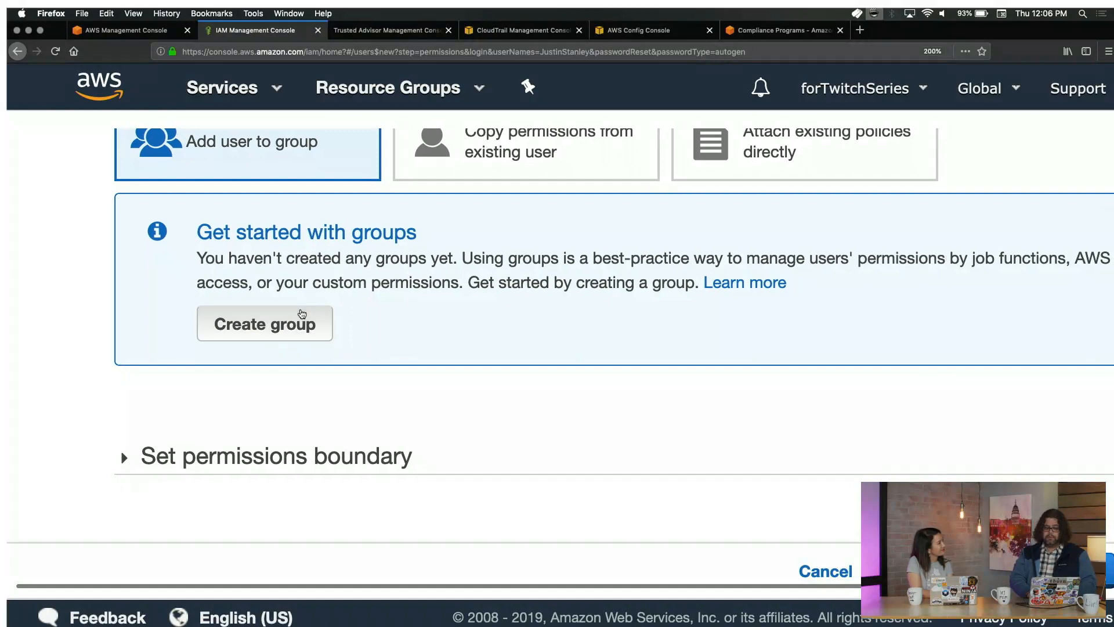
left_click(302, 314)
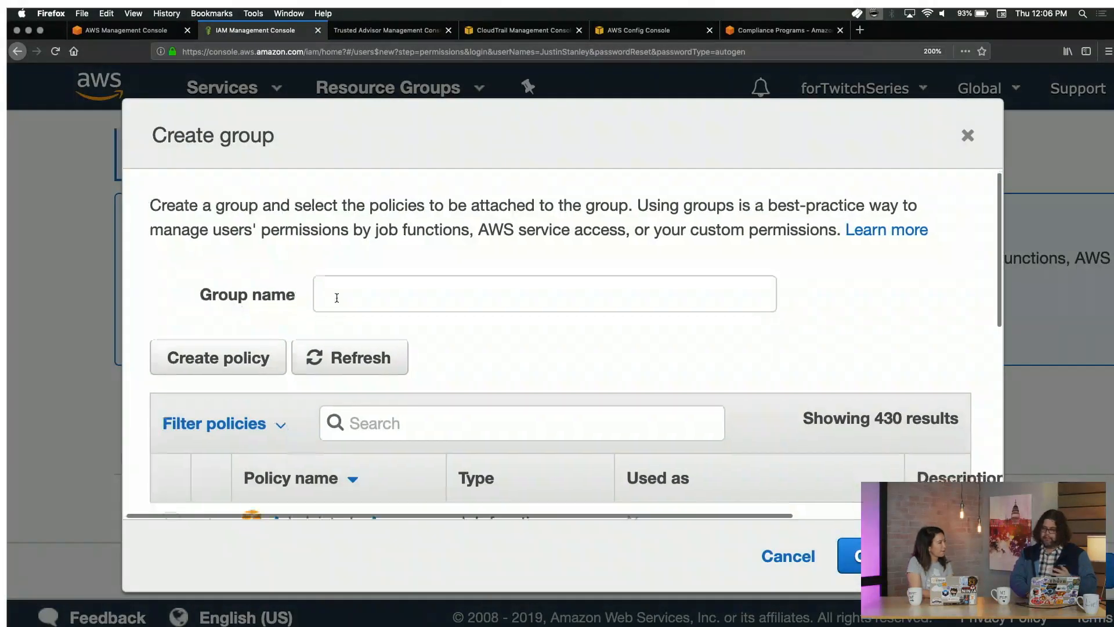
scroll(331, 298, "down", 2)
left_click(377, 243)
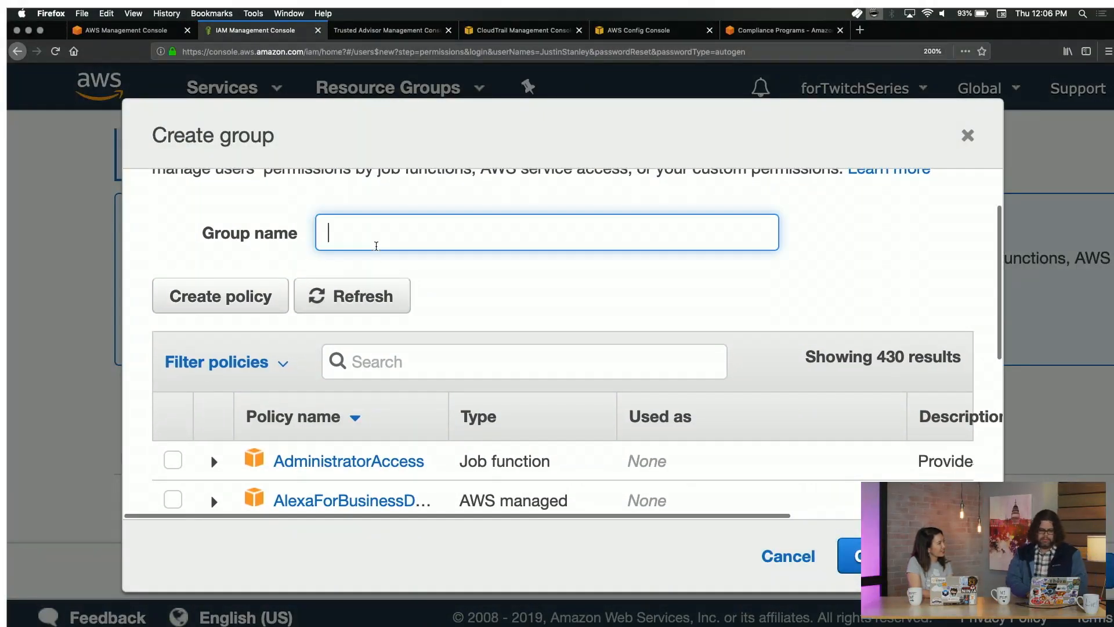
type("Admin")
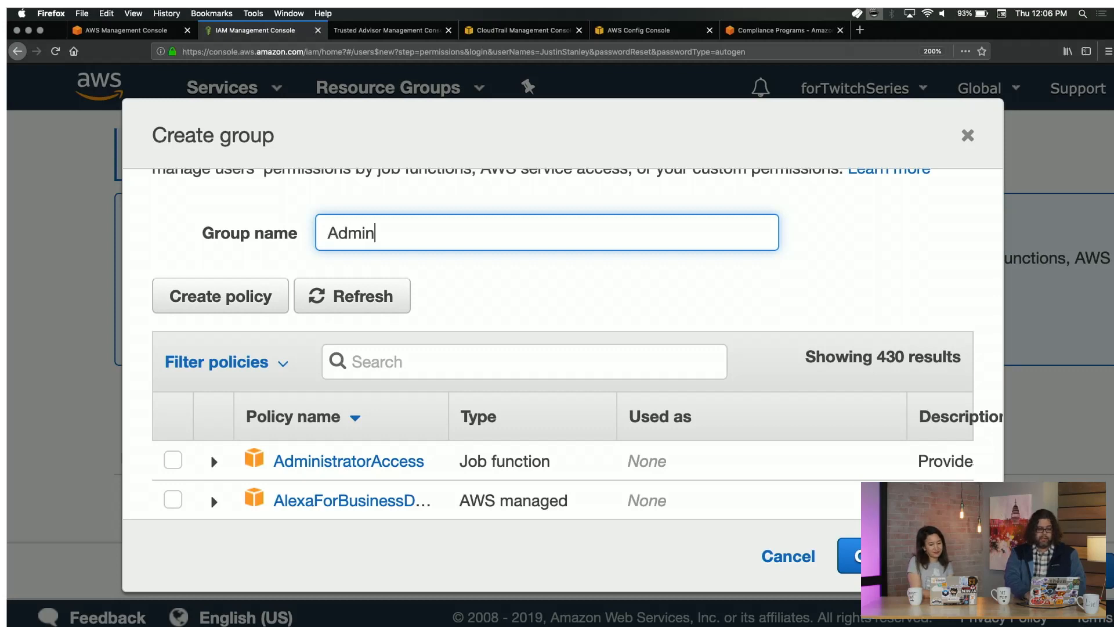
Attach the AdministratorAccess policy and create the Admin group.
scroll(563, 344, "down", 1)
scroll(563, 348, "down", 1)
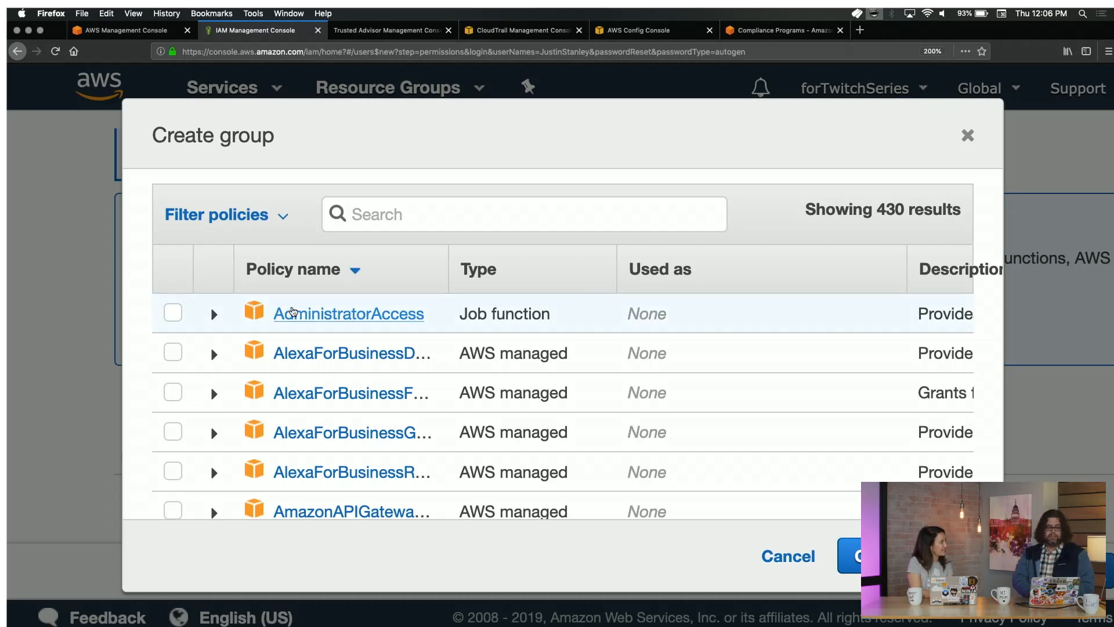
scroll(246, 278, "up", 2)
scroll(255, 278, "down", 2)
scroll(262, 281, "up", 2)
scroll(262, 281, "up", 3)
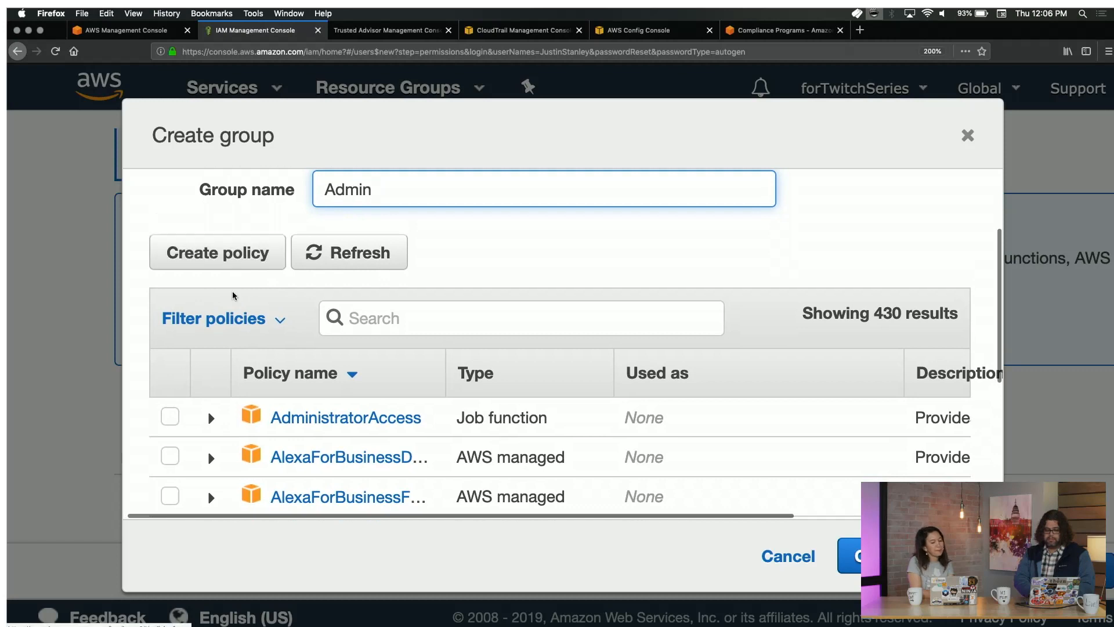
scroll(369, 378, "down", 3)
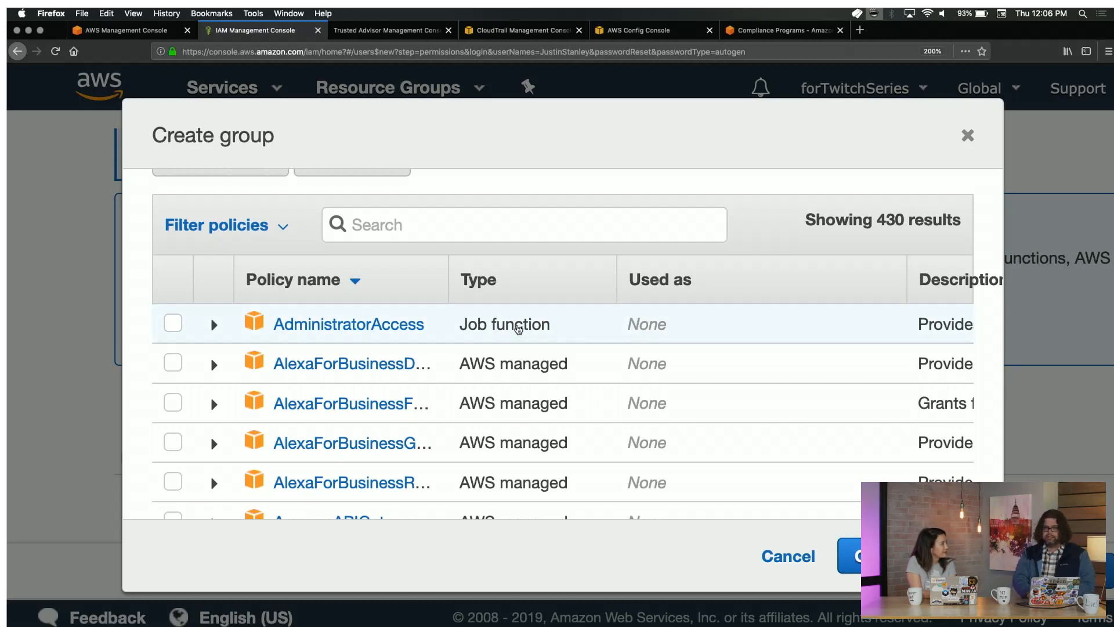
scroll(522, 324, "right", 5)
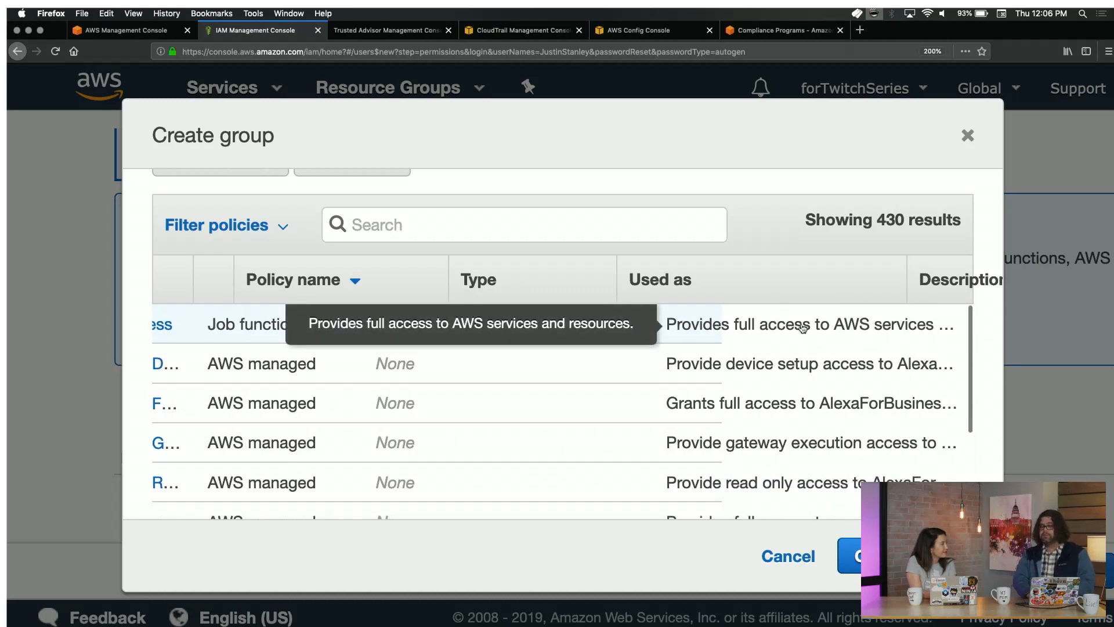
scroll(803, 328, "left", 5)
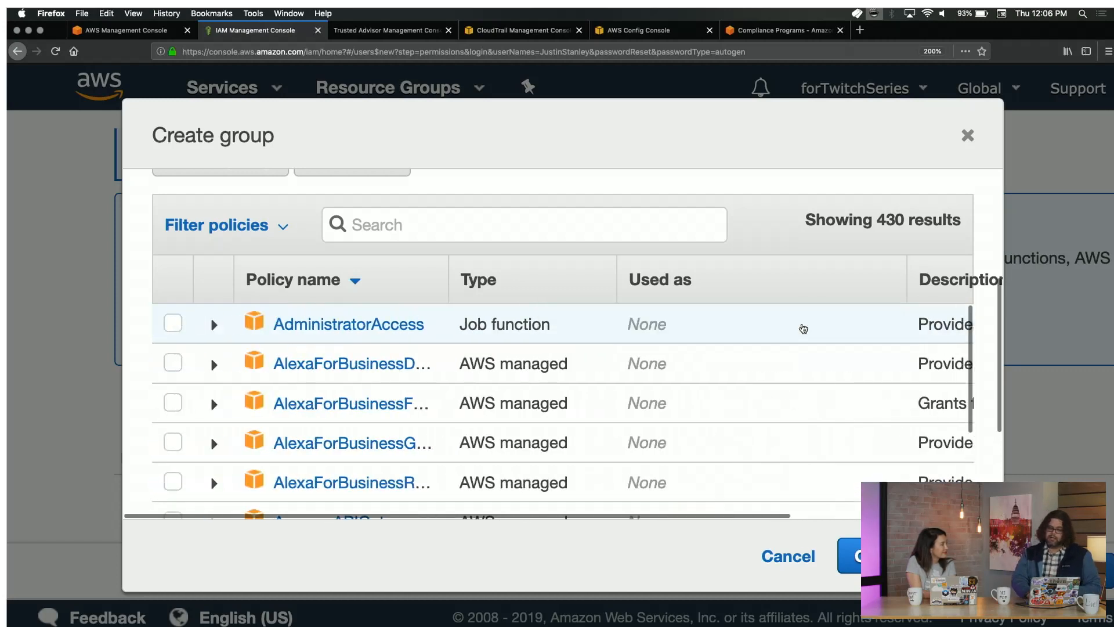
left_click(174, 323)
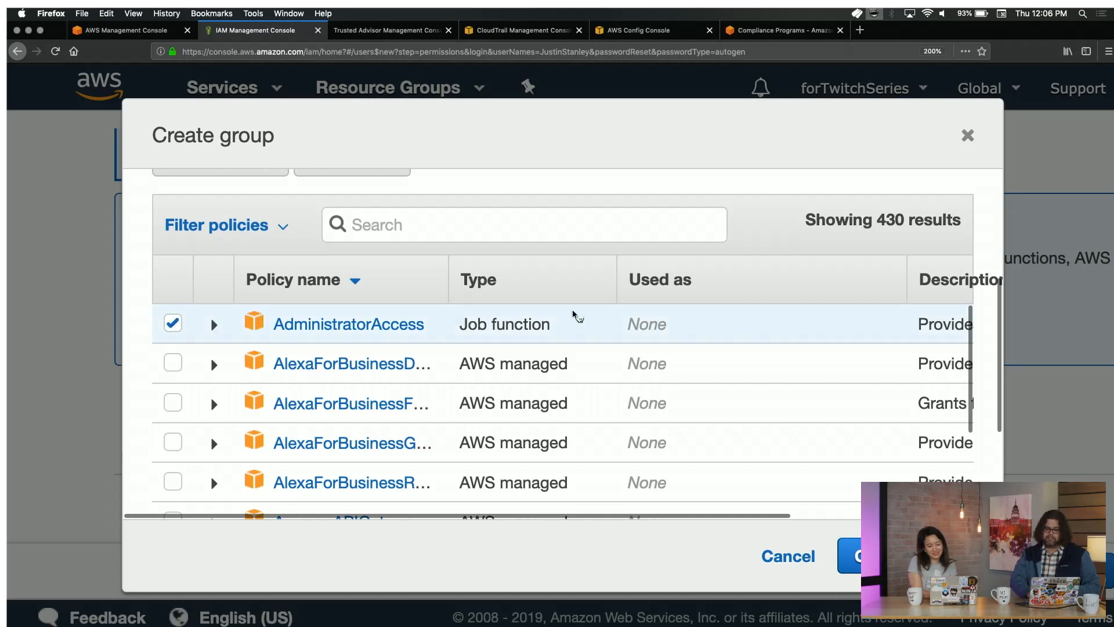
left_click(852, 555)
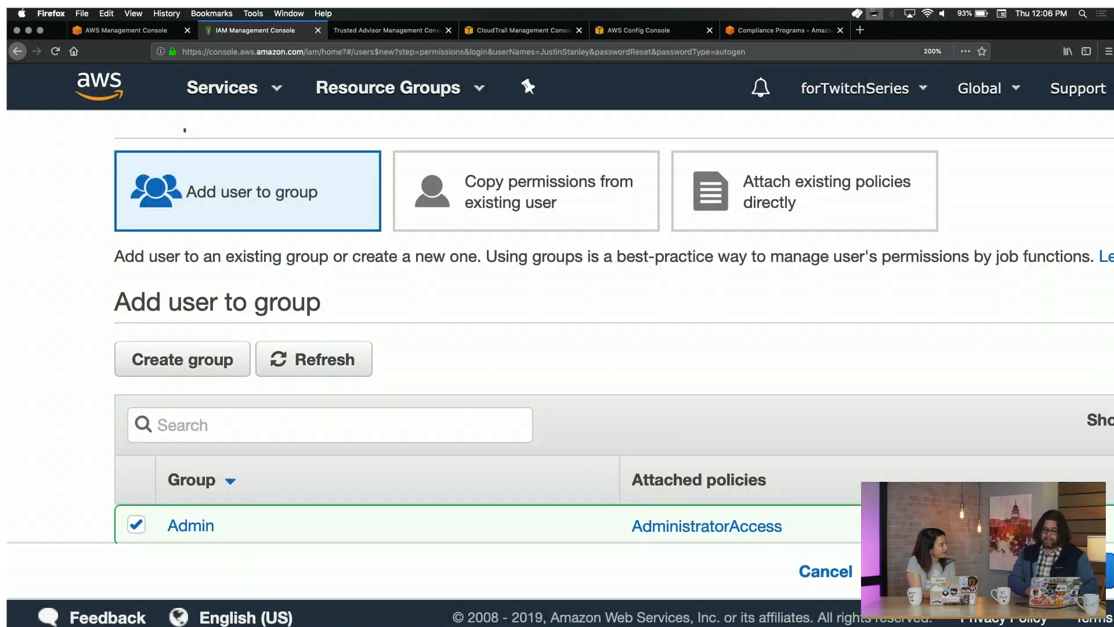
With the user in the Admin group, advance to the Add tags step.
scroll(879, 441, "down", 3)
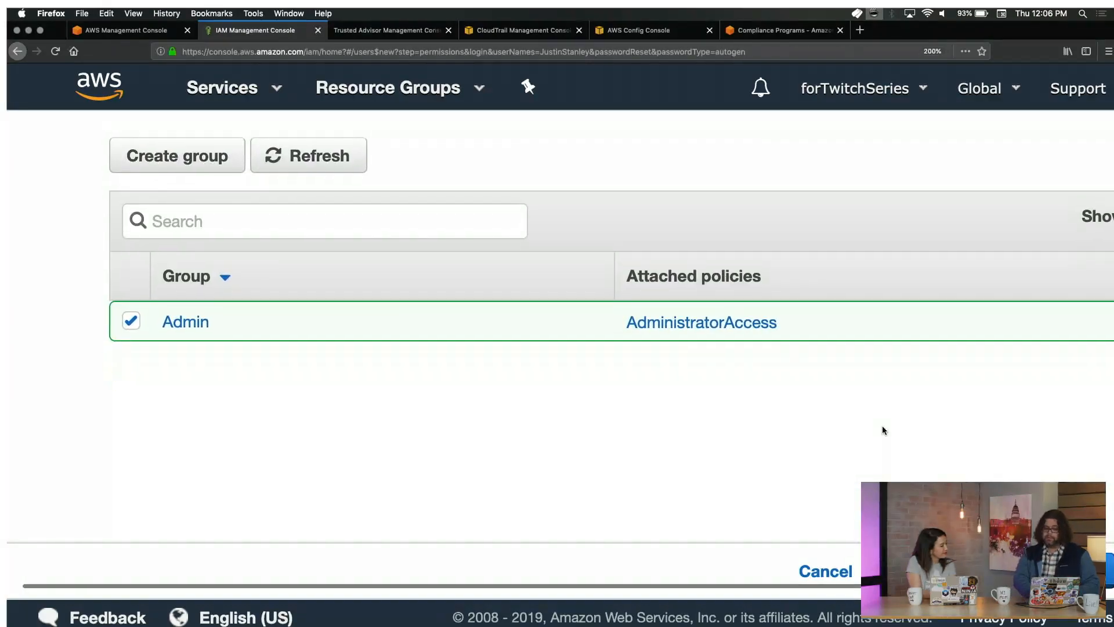
scroll(864, 422, "left", 2)
scroll(865, 423, "up", 1)
scroll(850, 425, "down", 1)
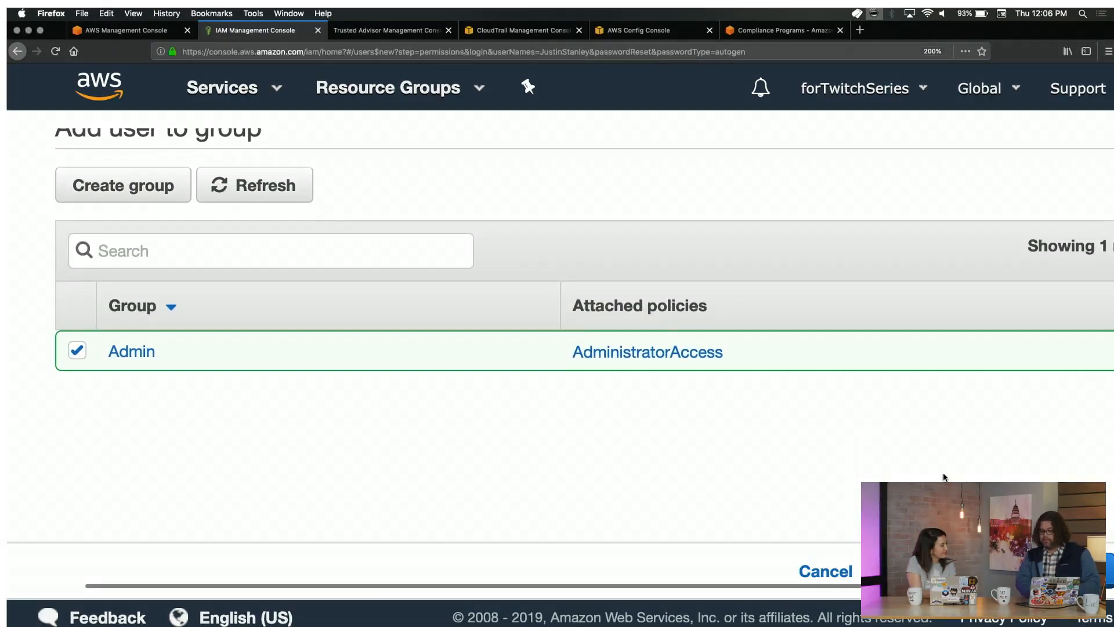
left_click(1051, 570)
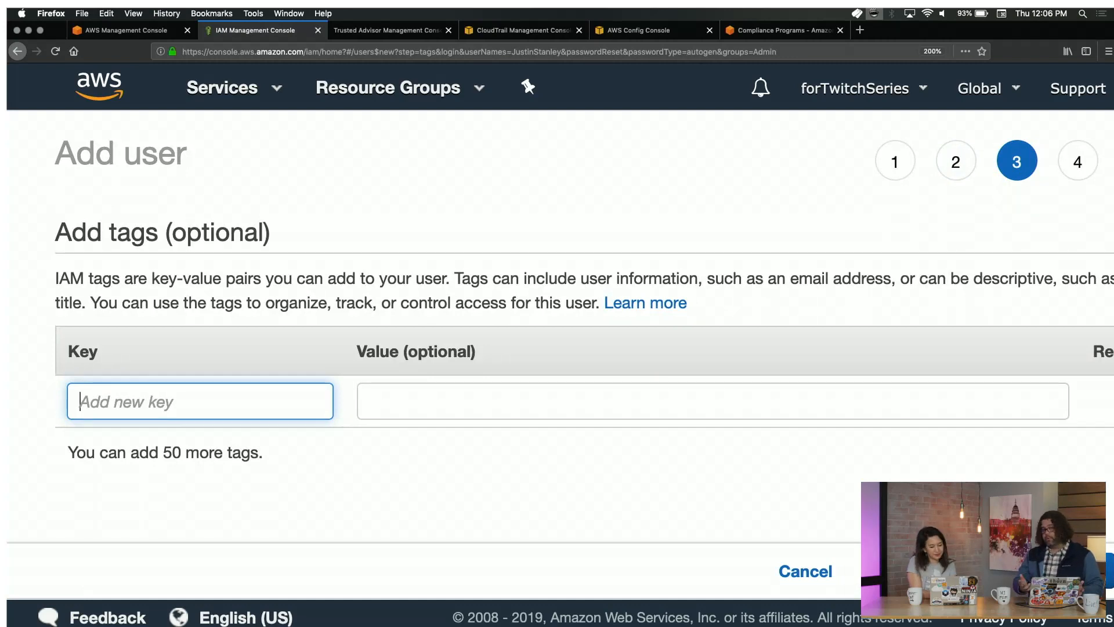
Add a tag with key 'for' and value 'twitch'.
type("for")
key("Tab")
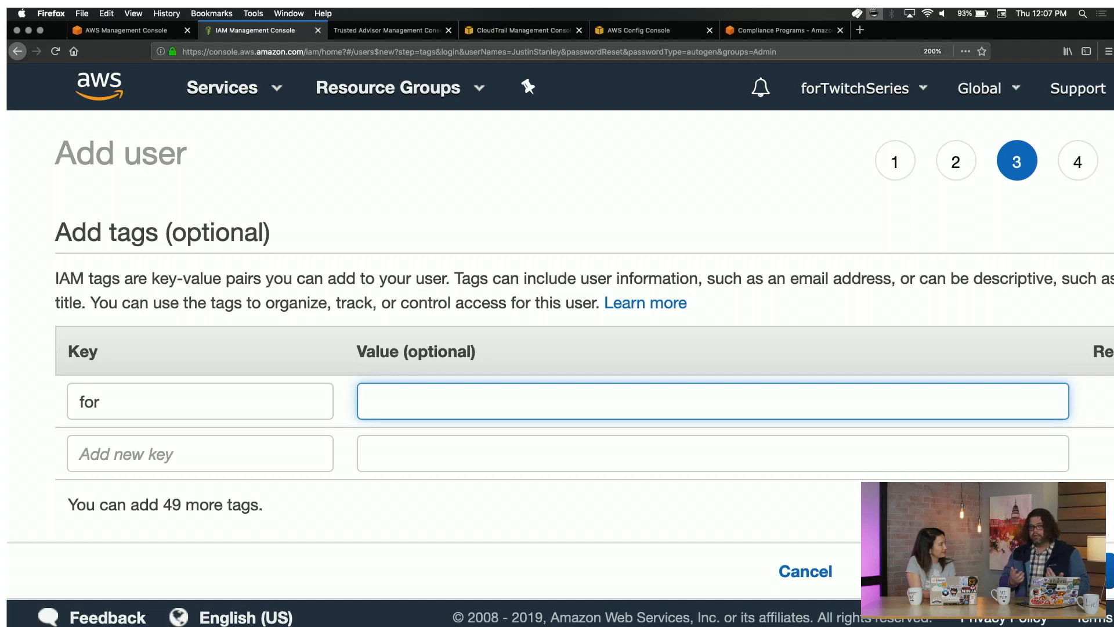
scroll(557, 348, "right", 3)
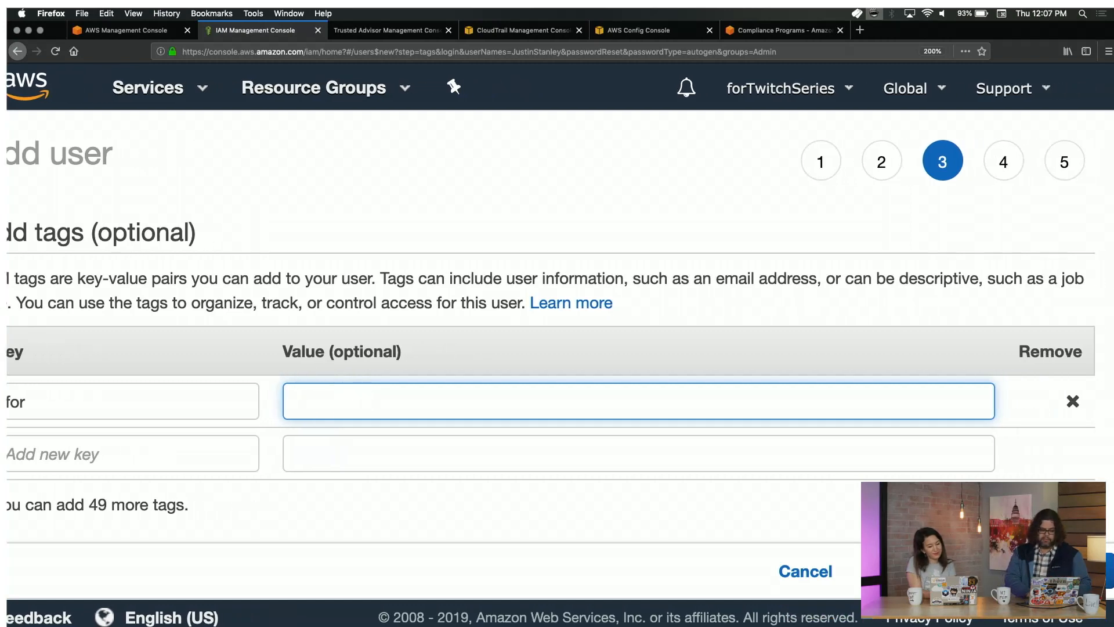
scroll(557, 348, "left", 3)
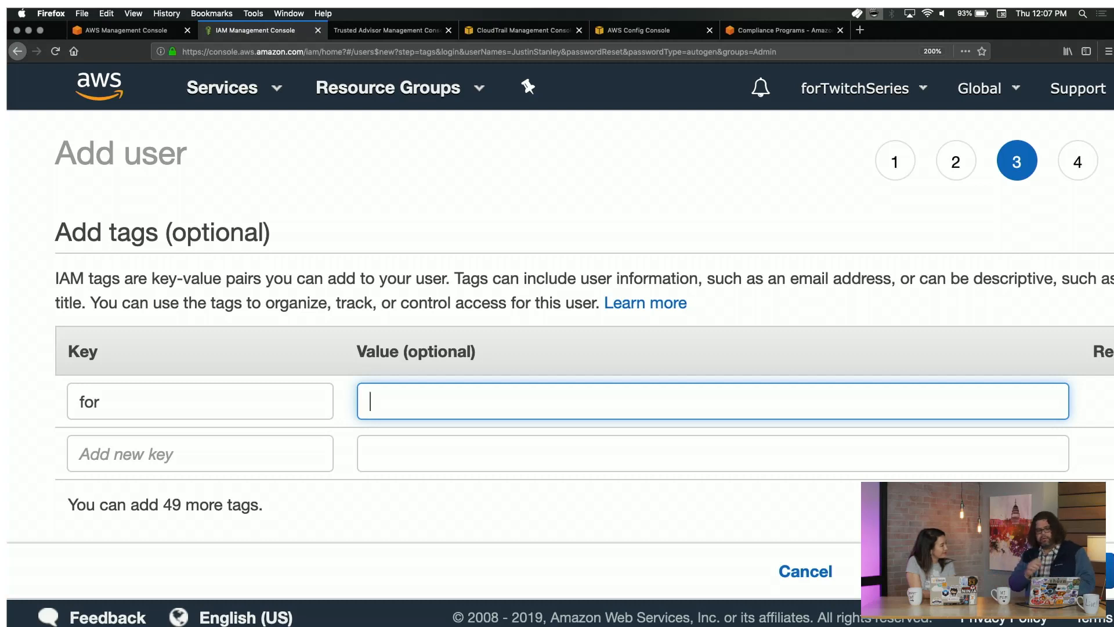
type("twitch")
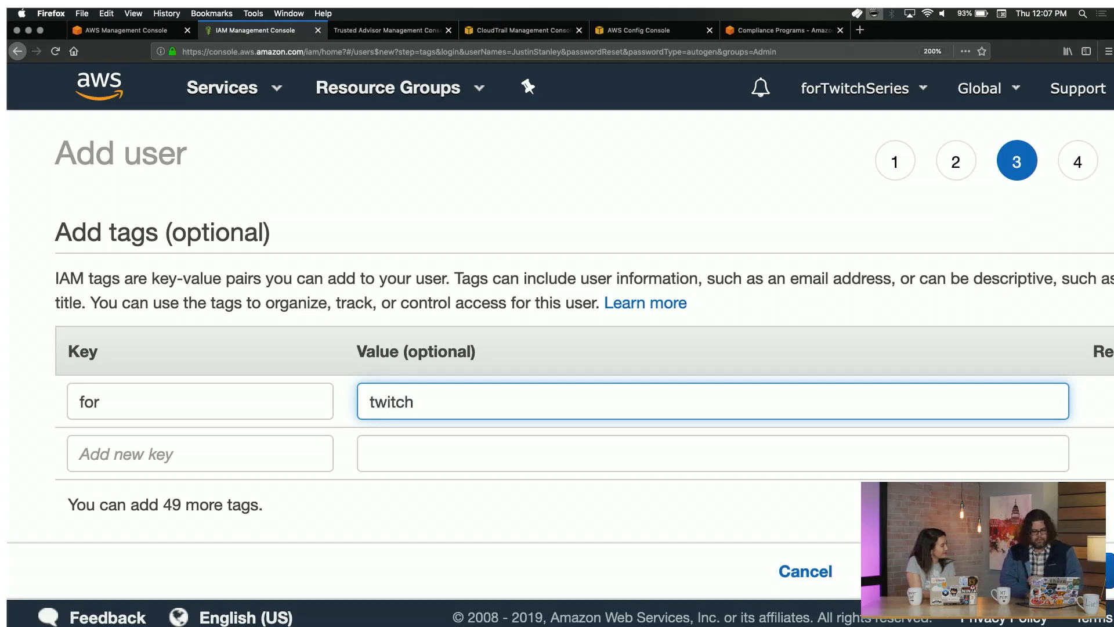
Review the user's details, permissions and tags, then create the user.
left_click(1042, 571)
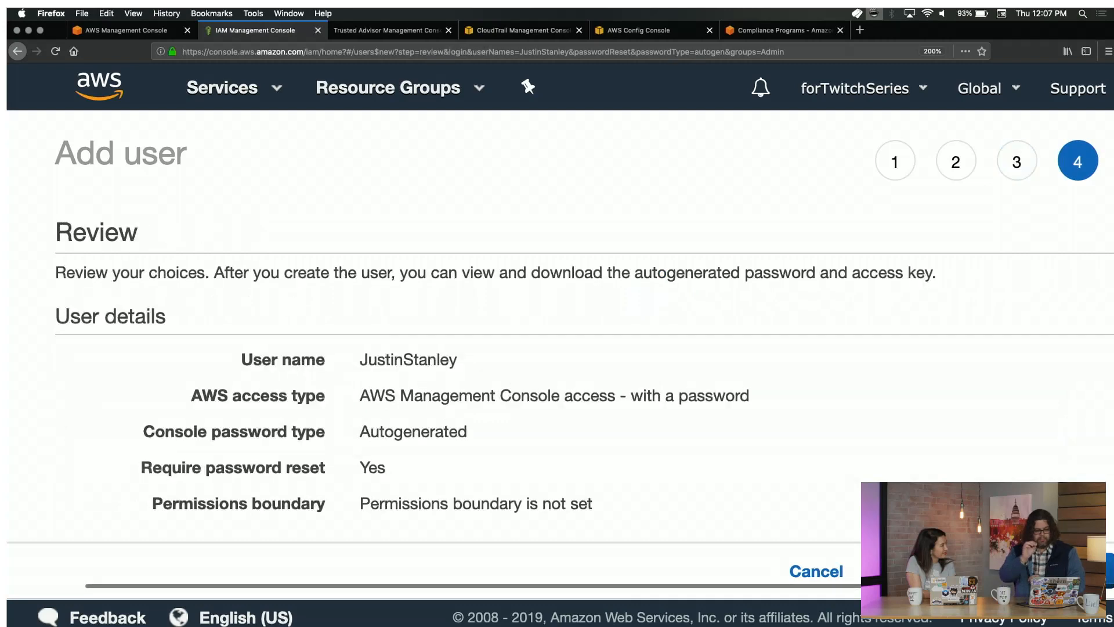
scroll(580, 348, "down", 10)
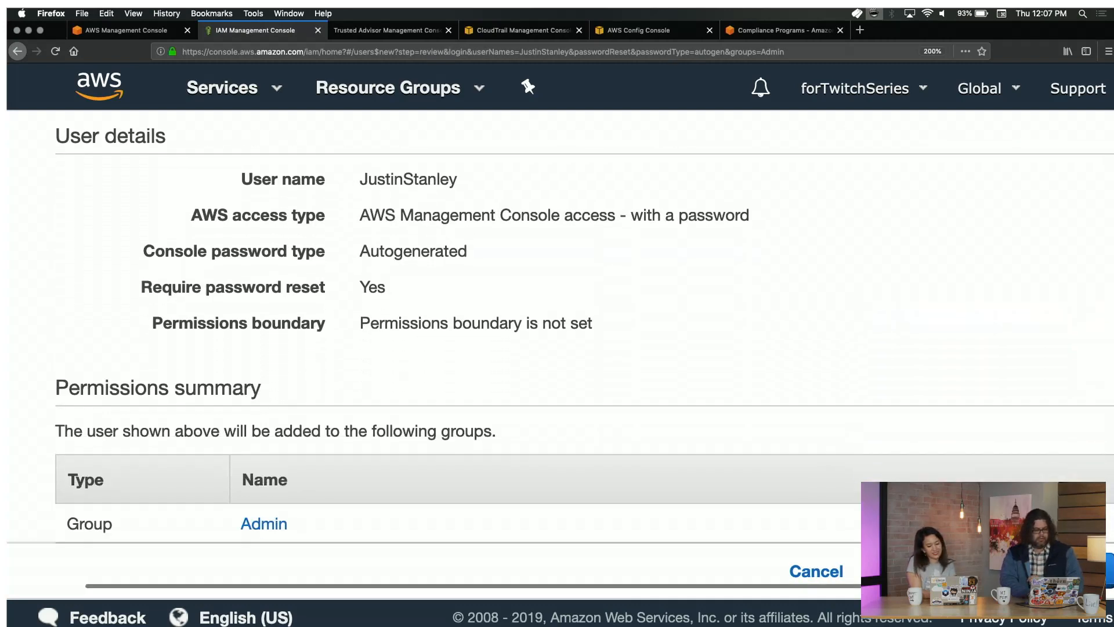
scroll(580, 348, "up", 3)
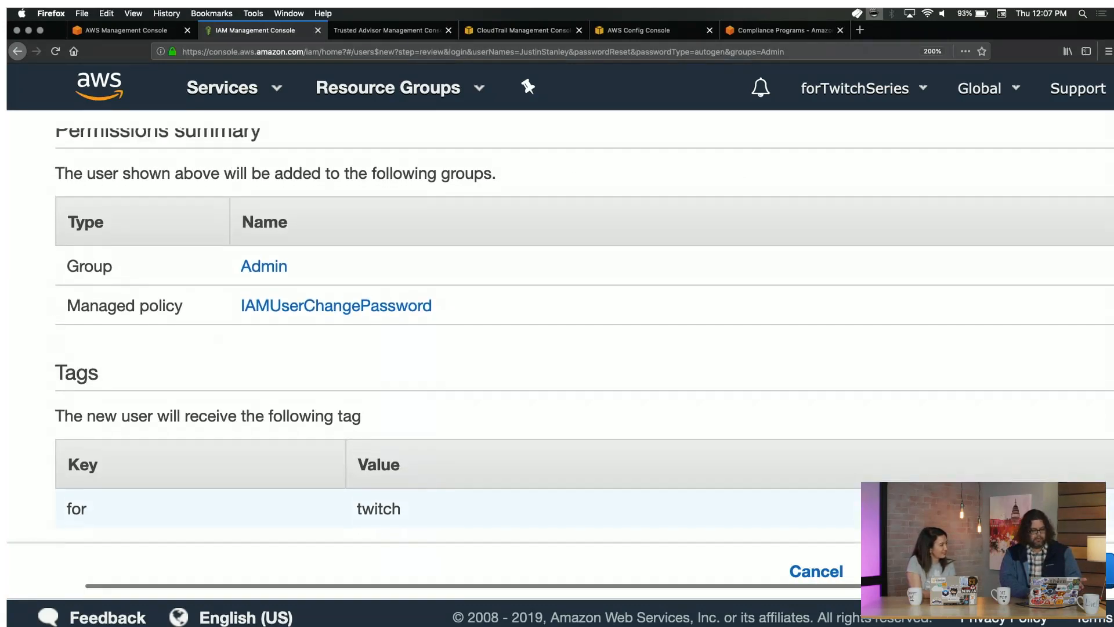
scroll(580, 348, "up", 3)
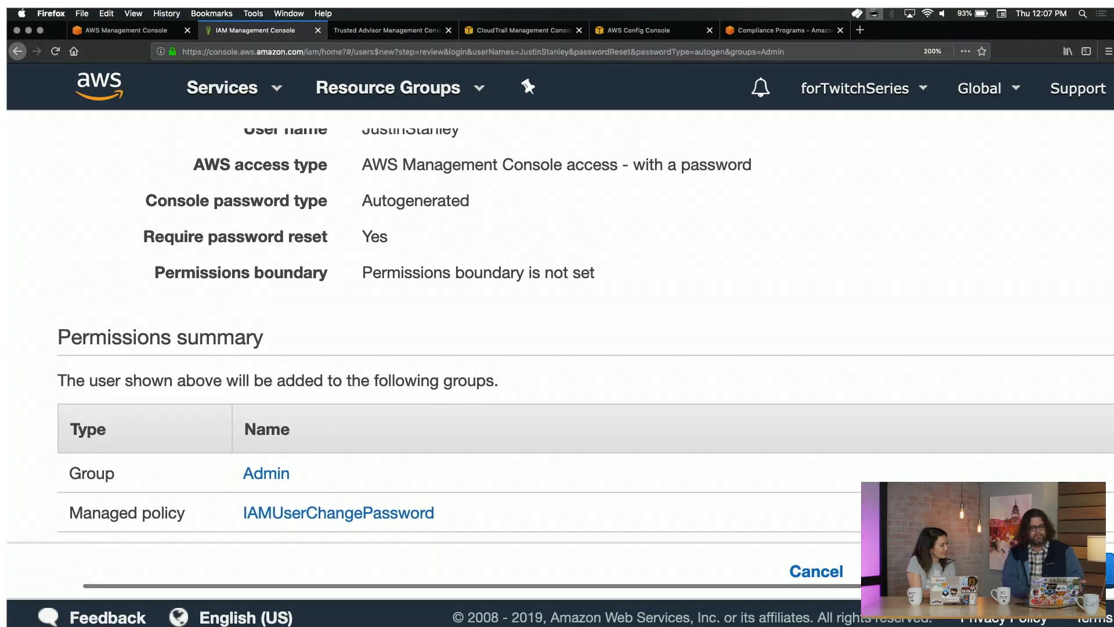
scroll(820, 445, "down", 5)
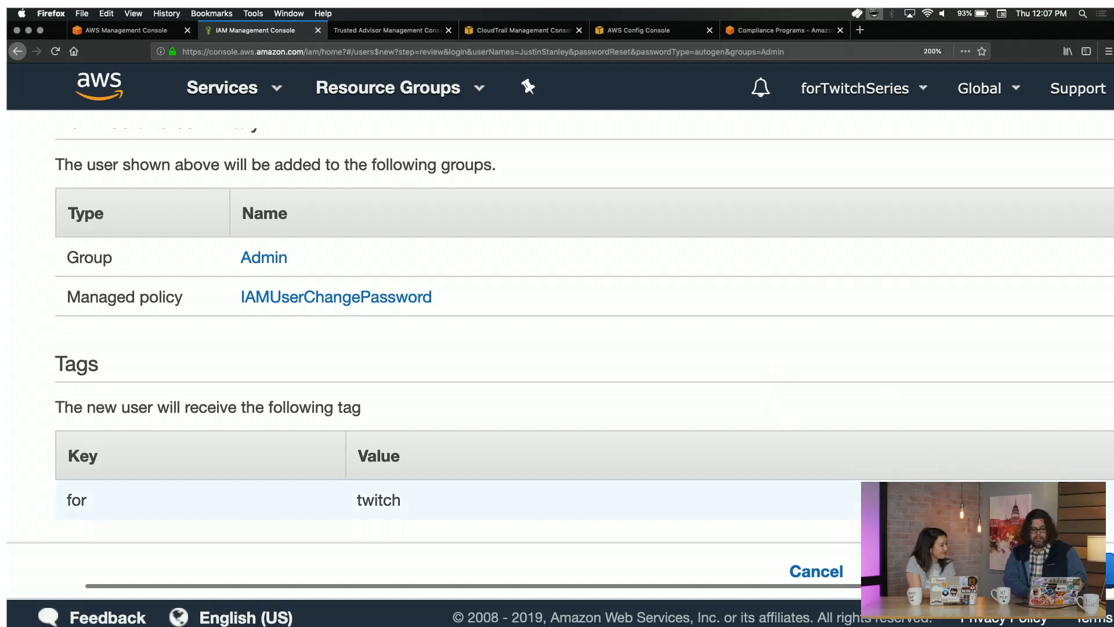
left_click(1051, 570)
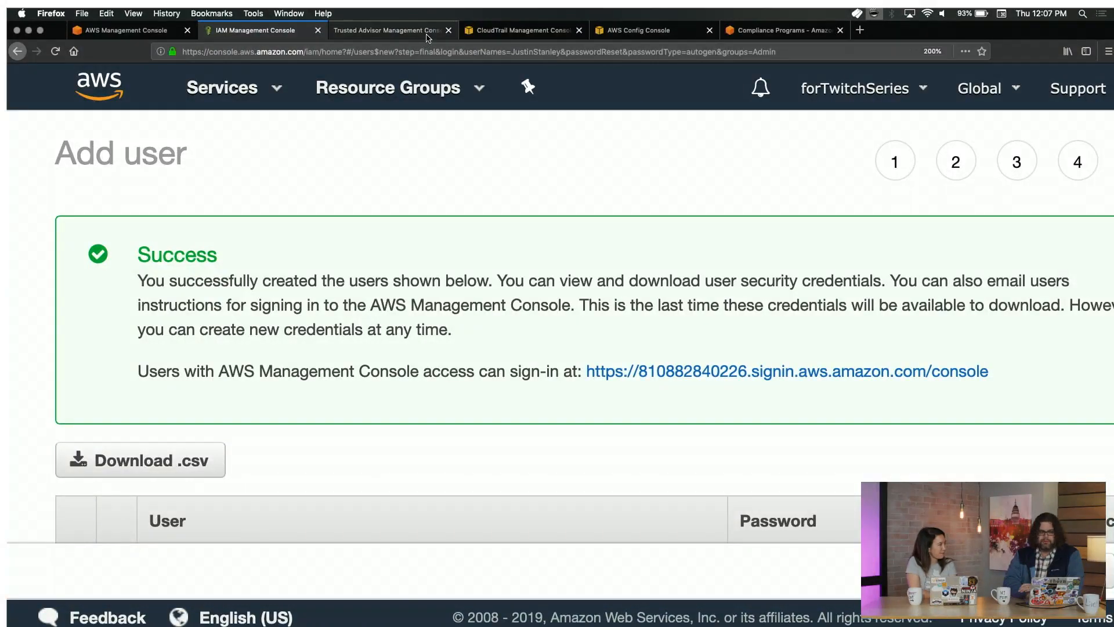
Open the Trusted Advisor dashboard and dismiss the 'Checks have been refreshed' banner.
left_click(426, 36)
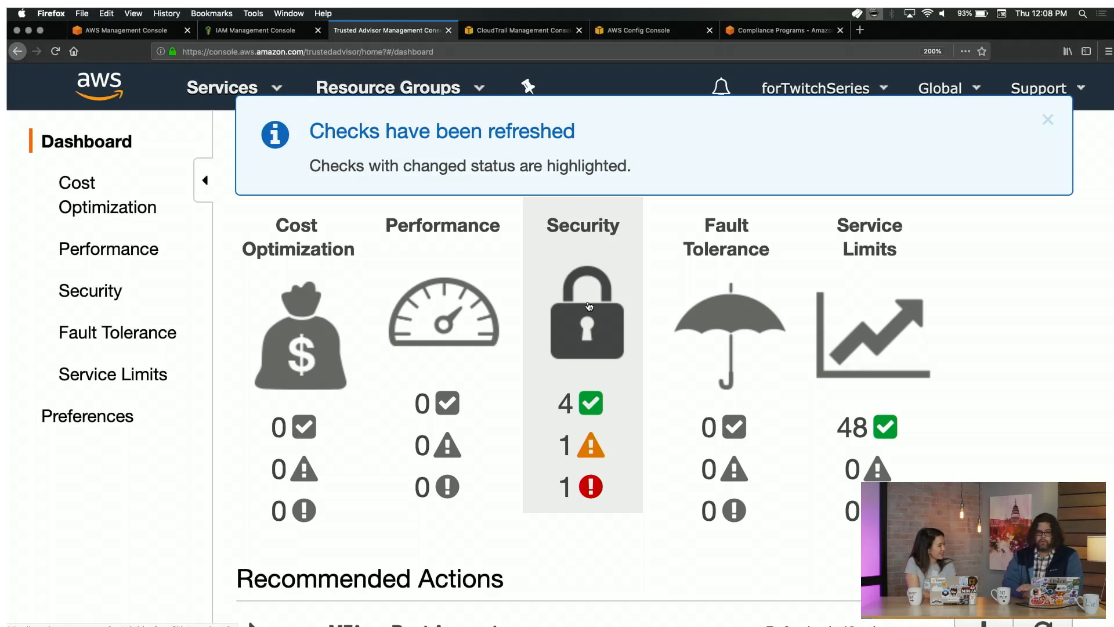
scroll(588, 305, "down", 5)
scroll(589, 306, "up", 5)
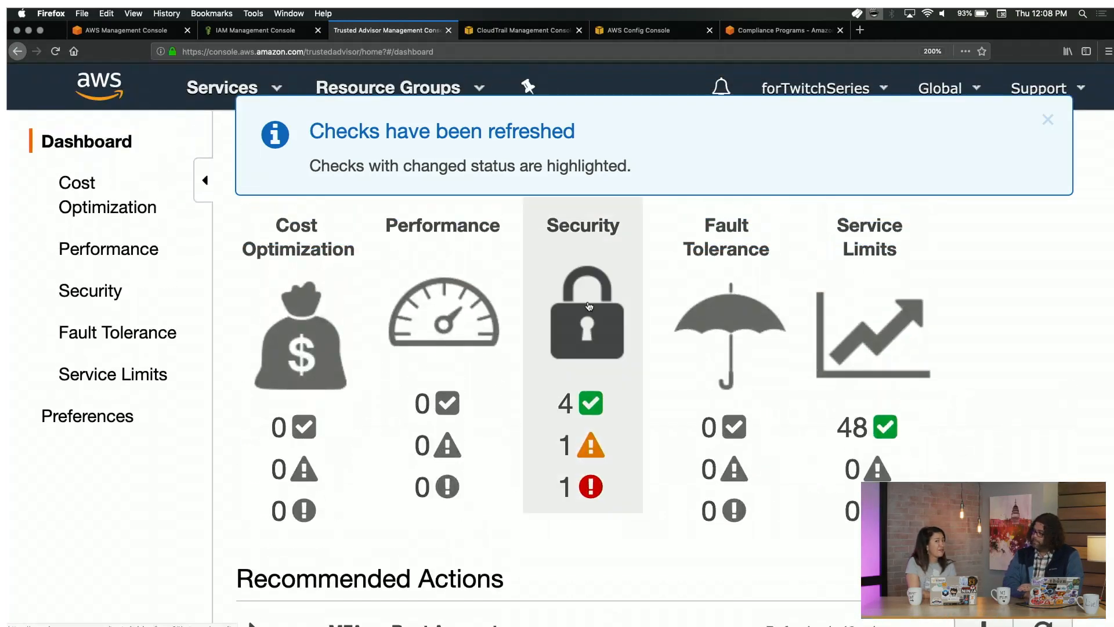
left_click(1048, 120)
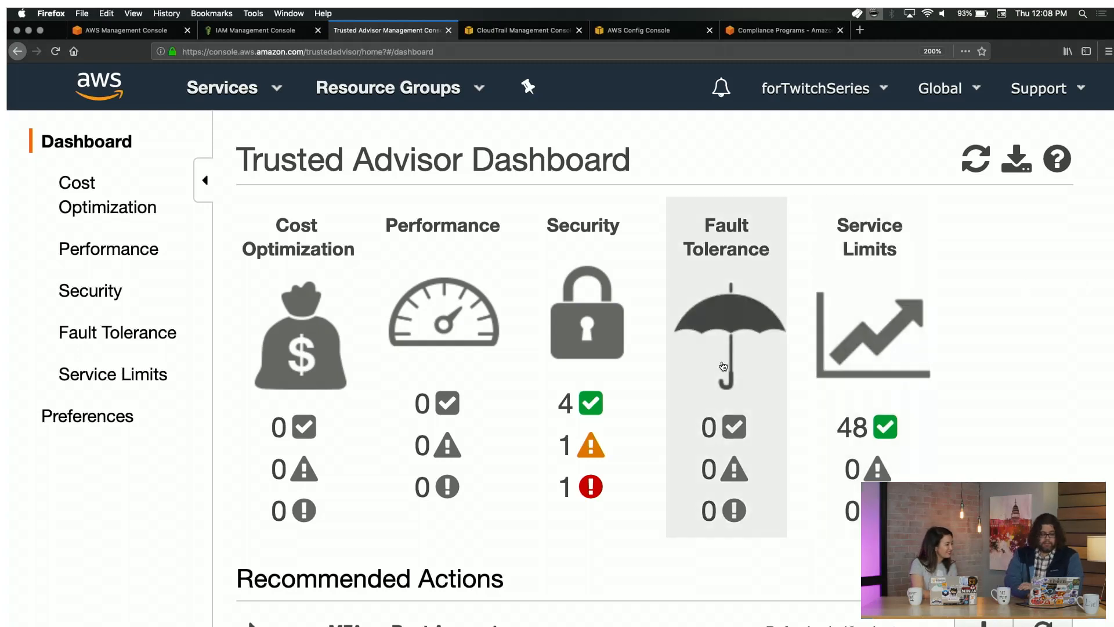
Expand the MFA on Root Account check in Trusted Advisor.
scroll(604, 427, "down", 3)
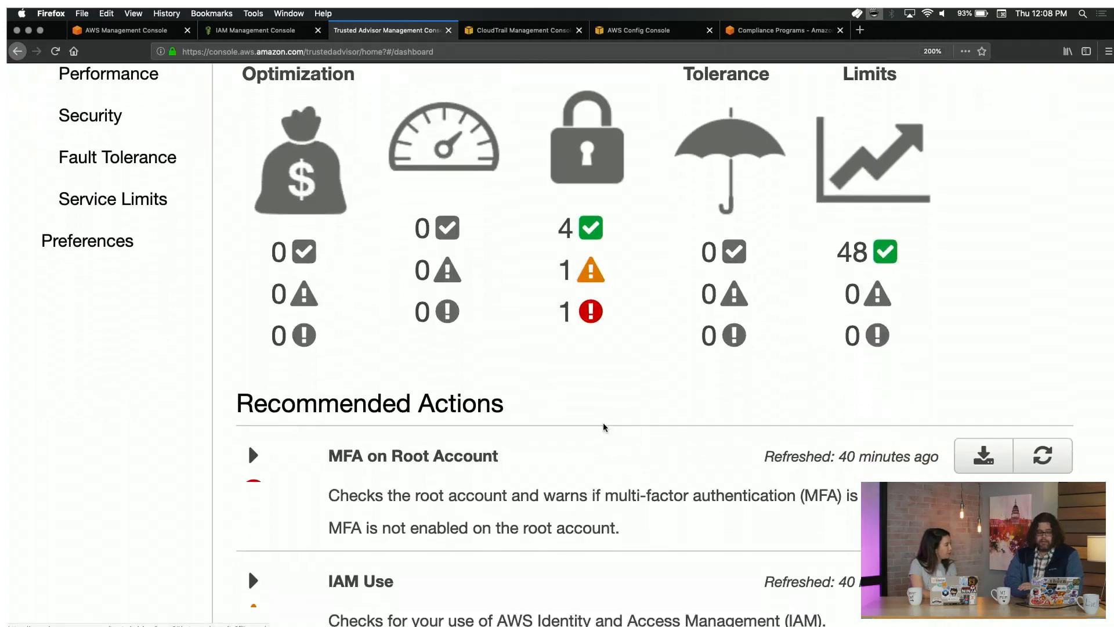
scroll(603, 427, "down", 3)
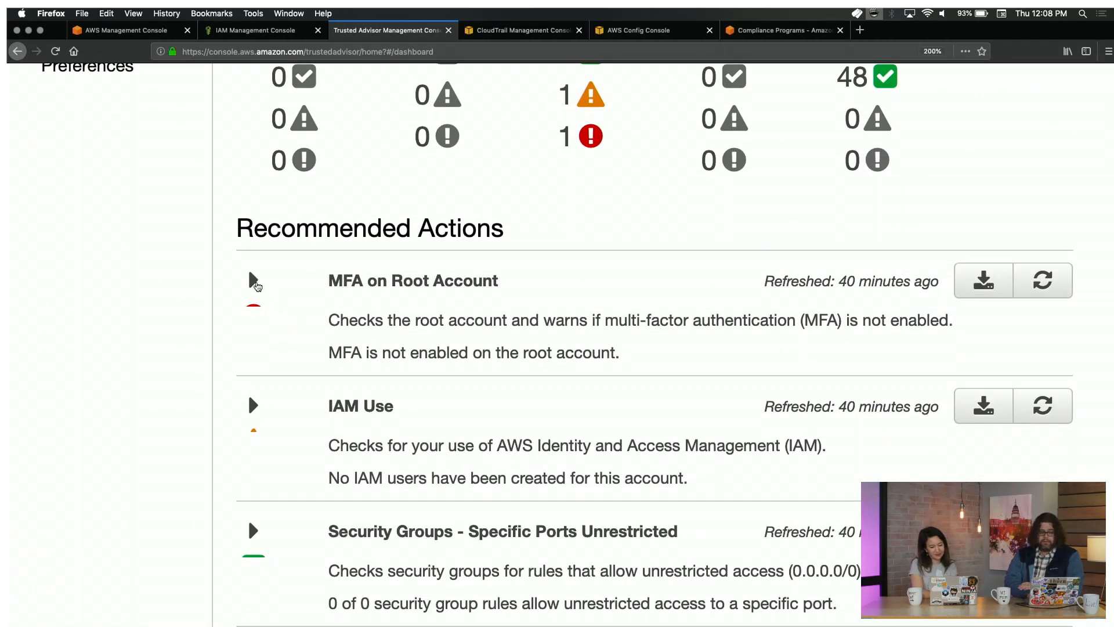
left_click(253, 280)
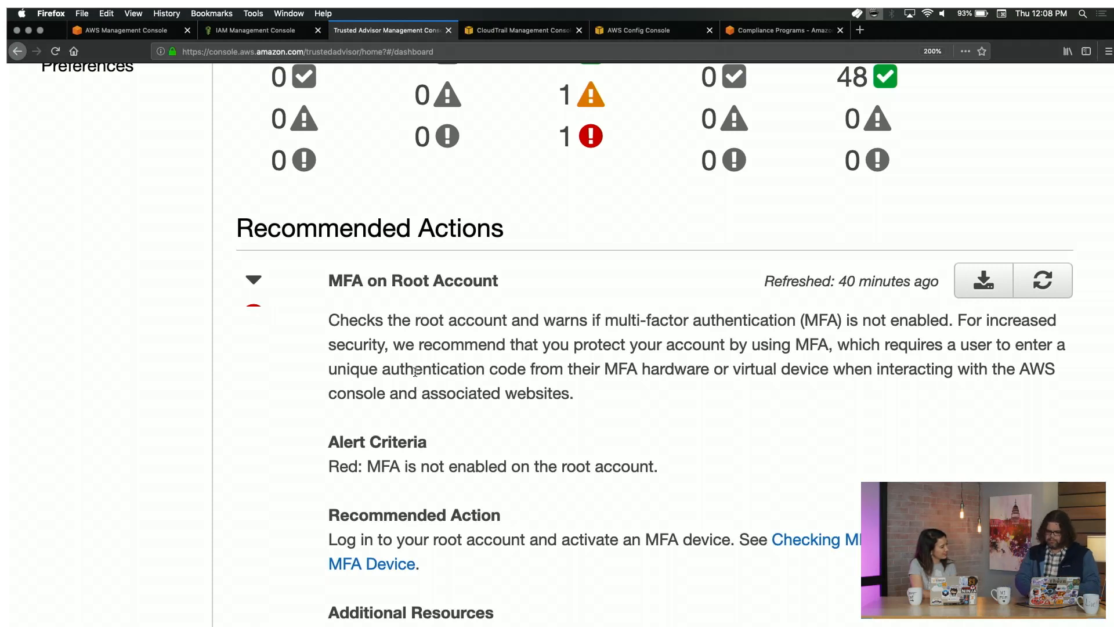
Zoom the page to 150% to read the recommendation, then return to the IAM tab.
key("ctrl+0")
scroll(448, 288, "up", 3)
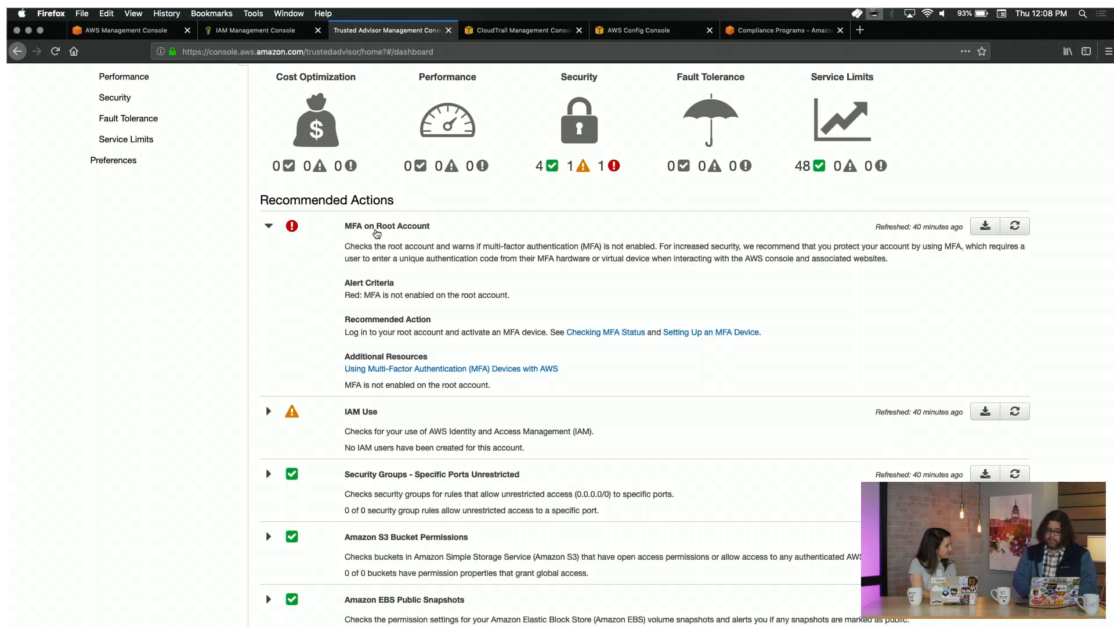
key("super+plus")
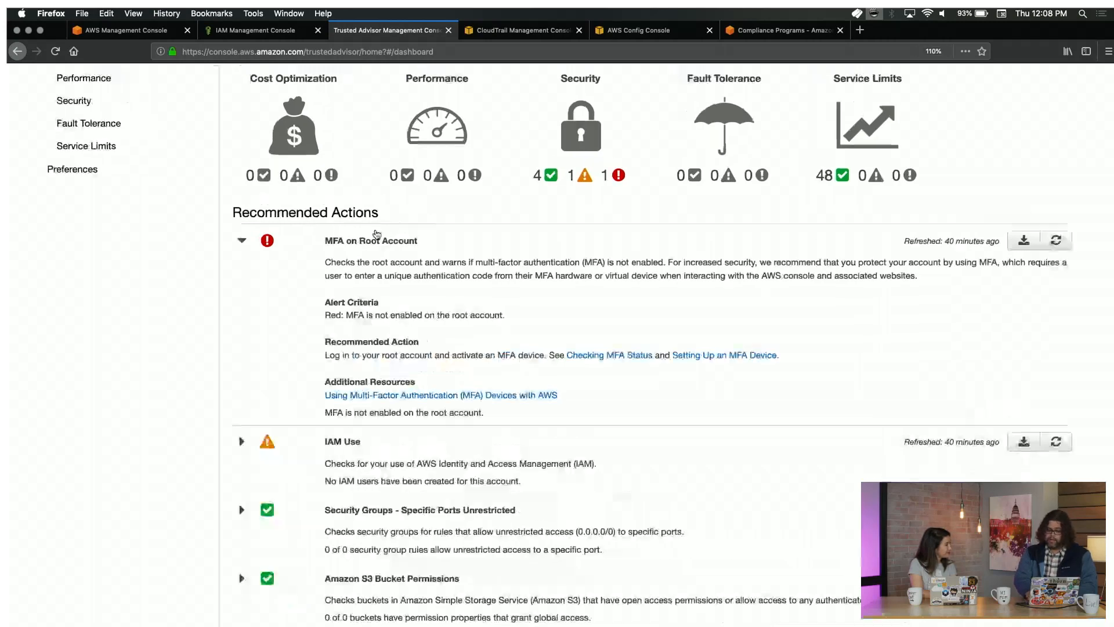
key("super+plus")
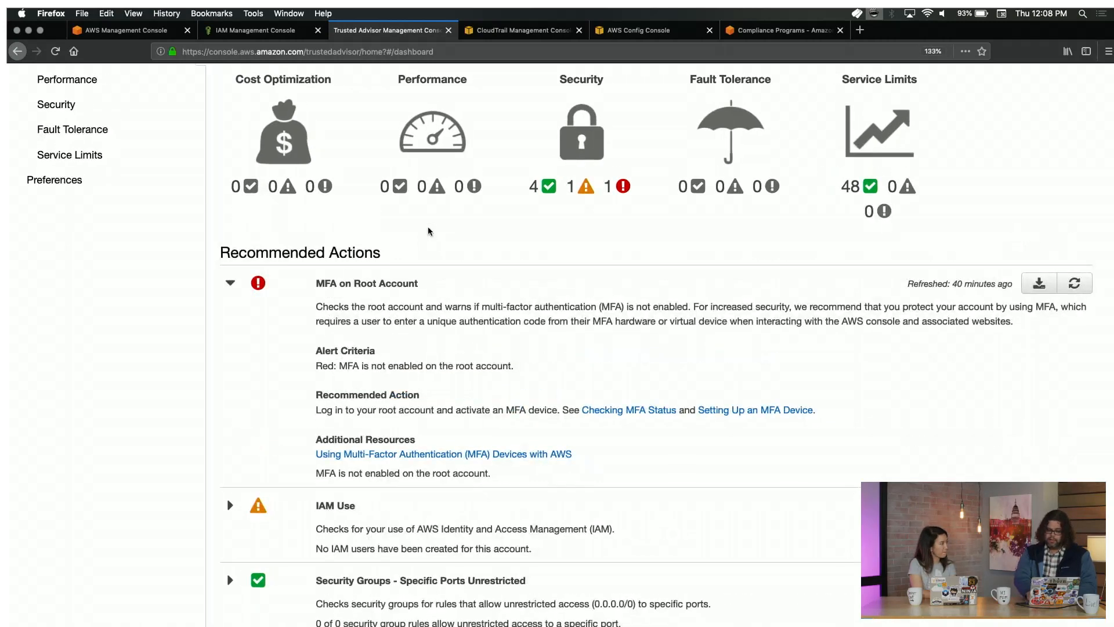
key("super+plus")
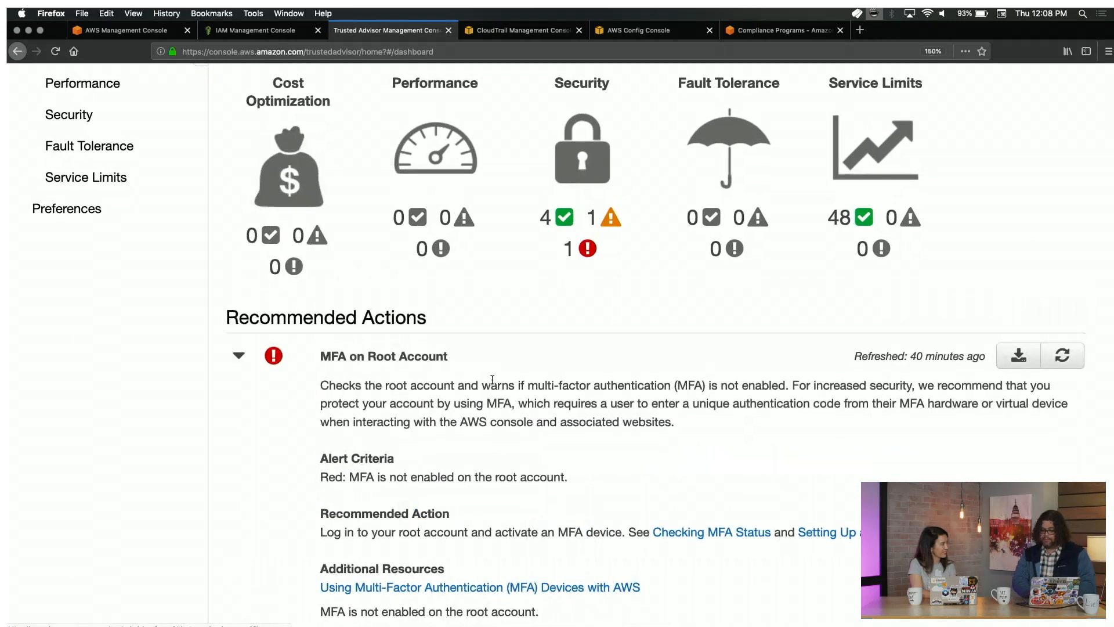
scroll(525, 405, "down", 2)
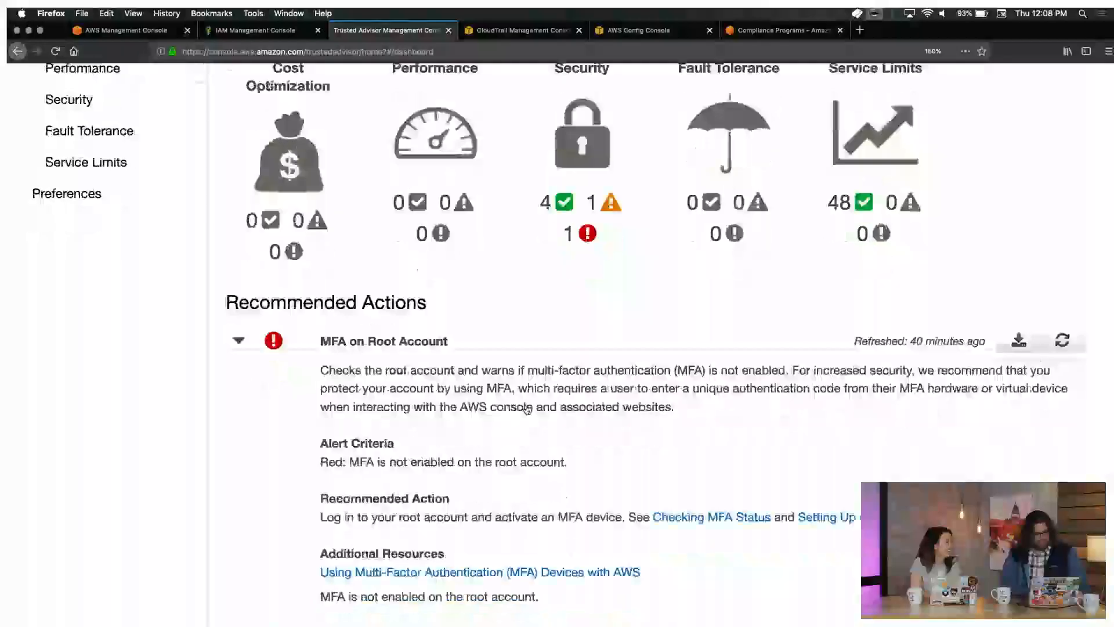
scroll(527, 409, "down", 2)
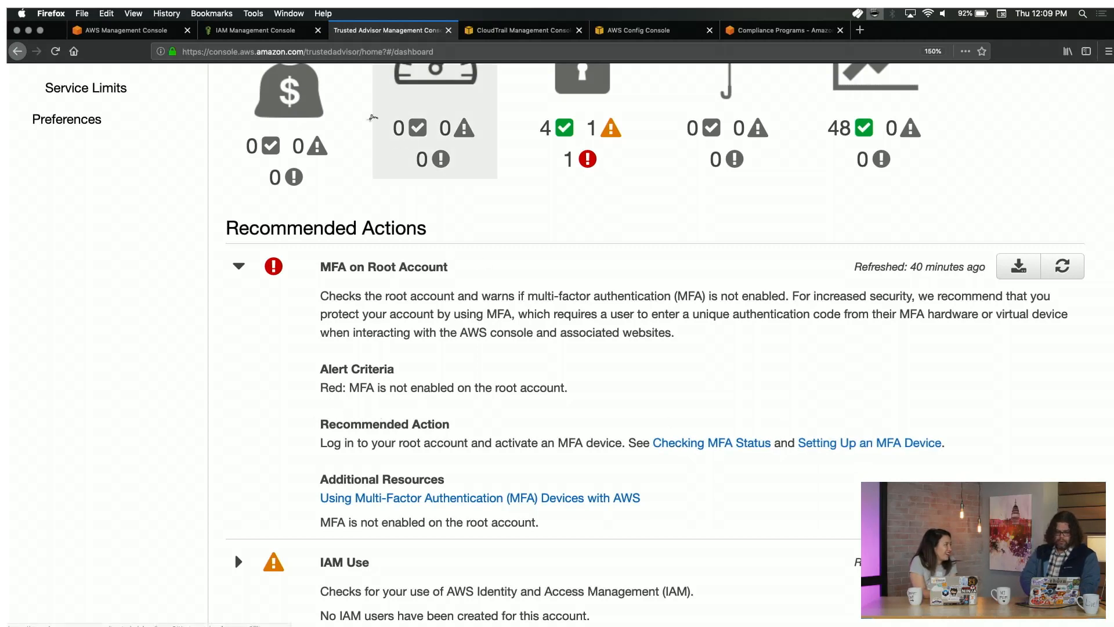
left_click(265, 33)
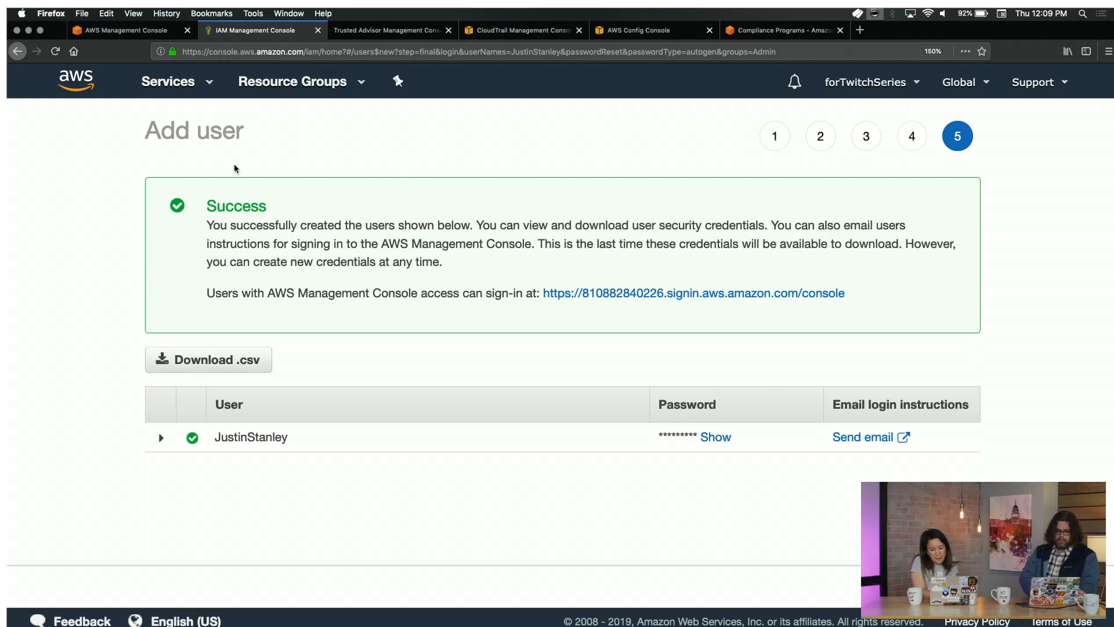
Open the IAM dashboard showing 1 user, 1 group and security status 3 of 5.
left_click(954, 586)
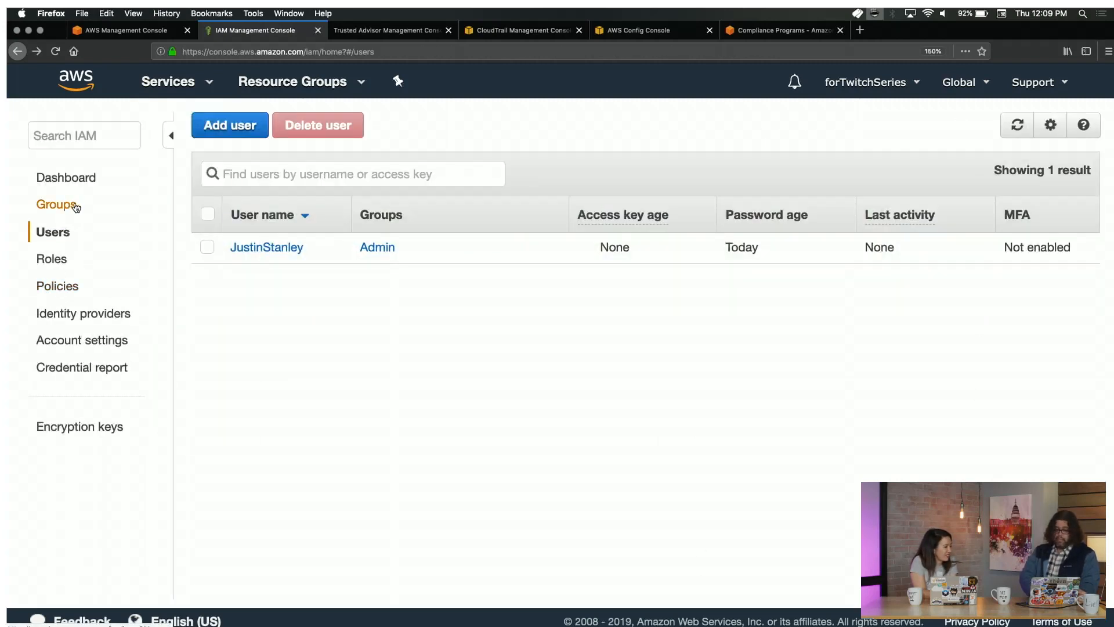
left_click(85, 184)
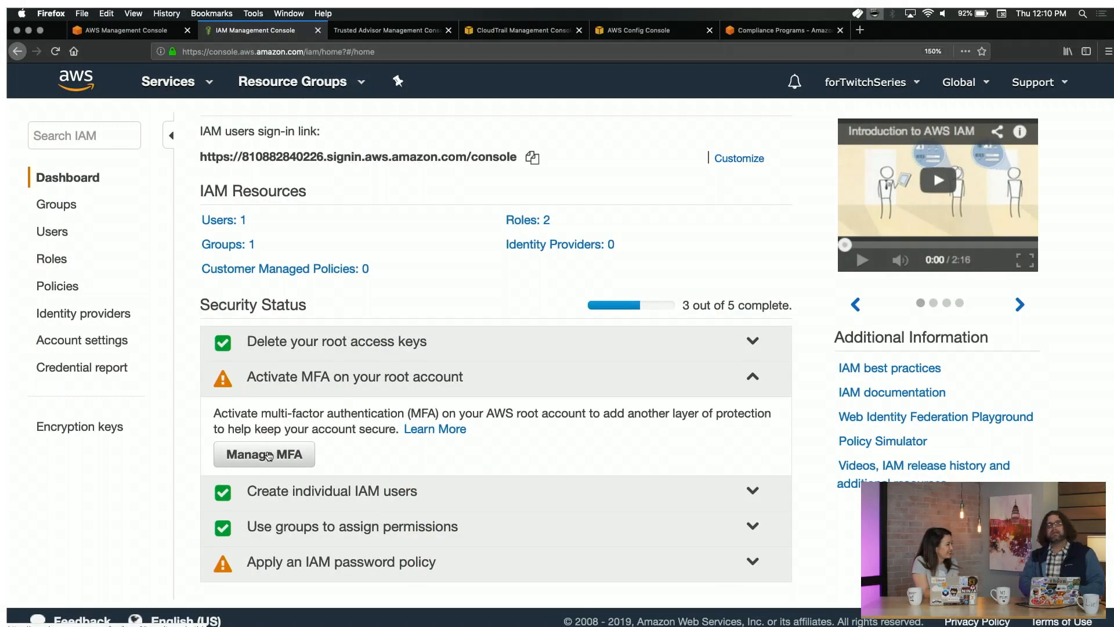
Go to the root account's security credentials and begin activating MFA.
left_click(268, 456)
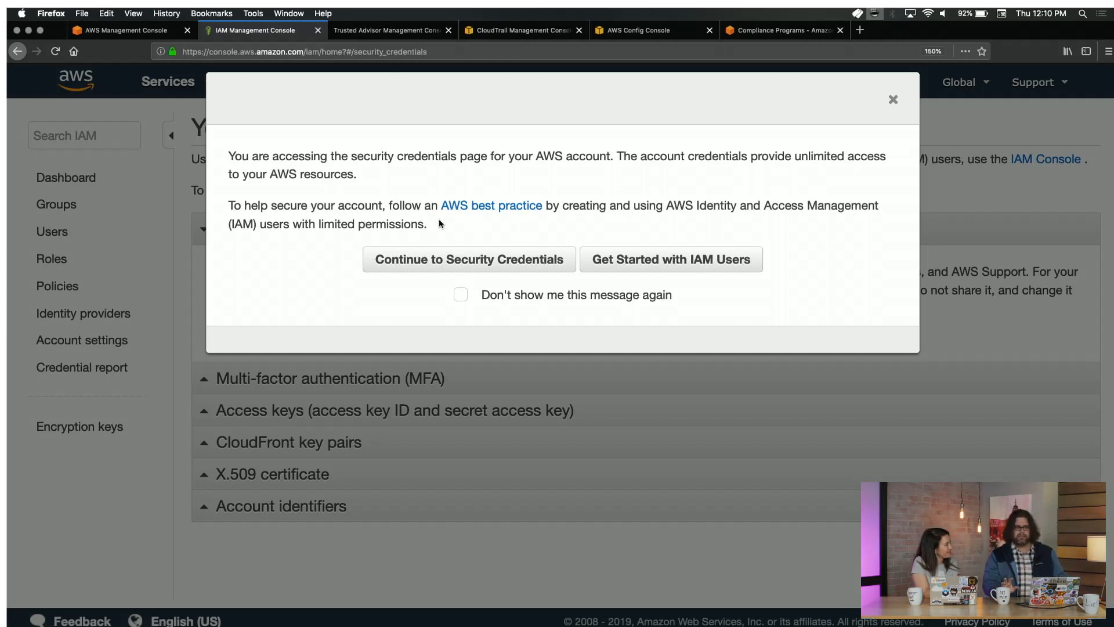
left_click(428, 256)
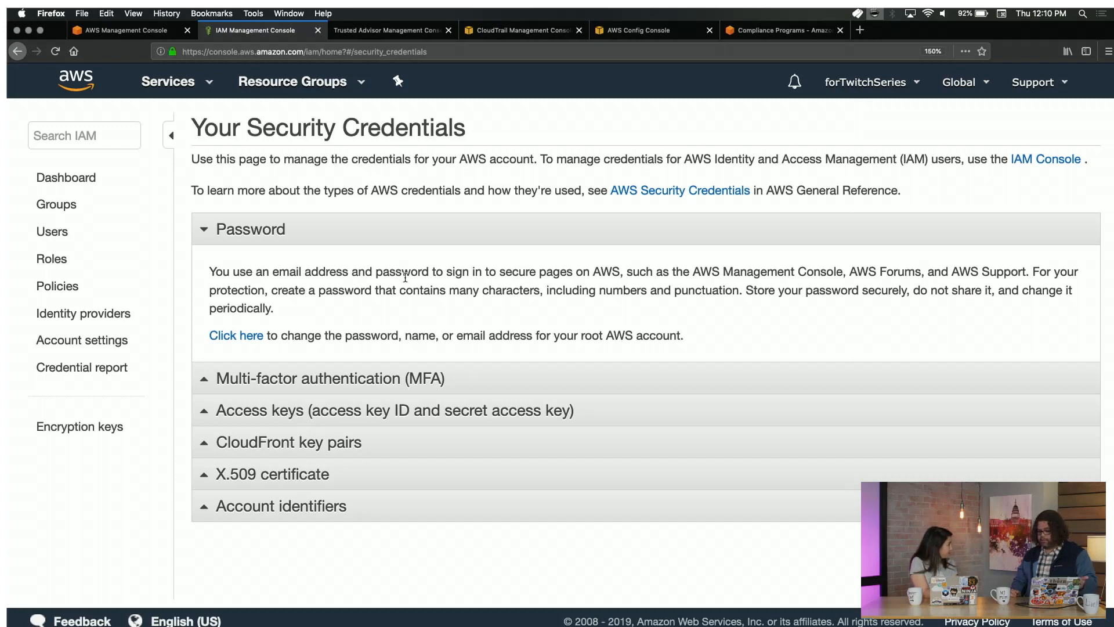
left_click(264, 374)
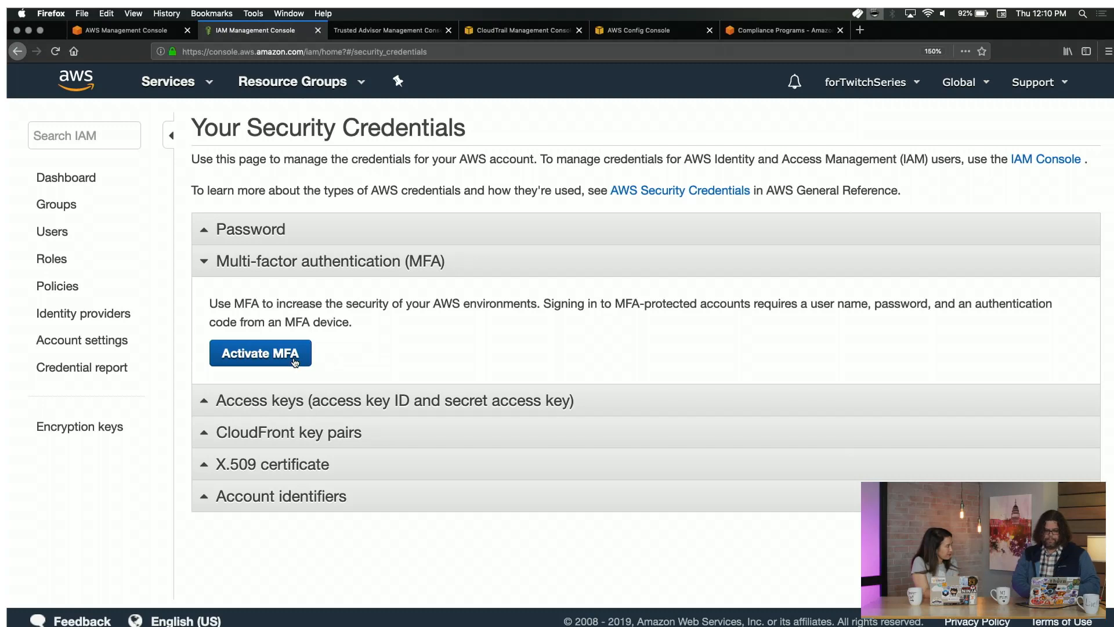
left_click(294, 361)
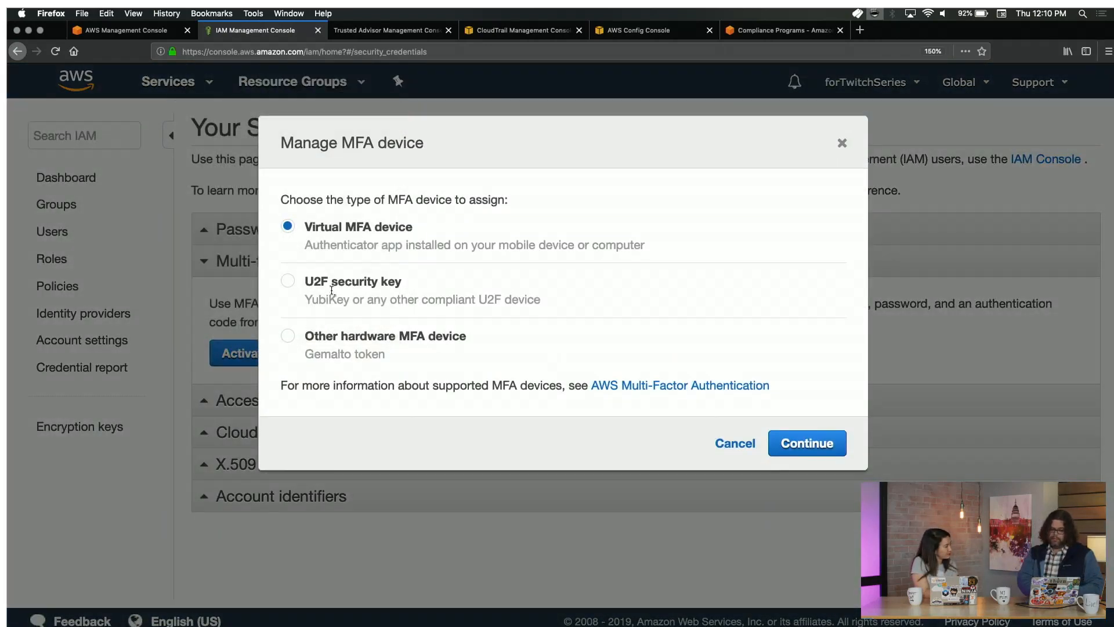
Select U2F security key and open the AWS Multi-Factor Authentication page in a new tab.
left_click(288, 282)
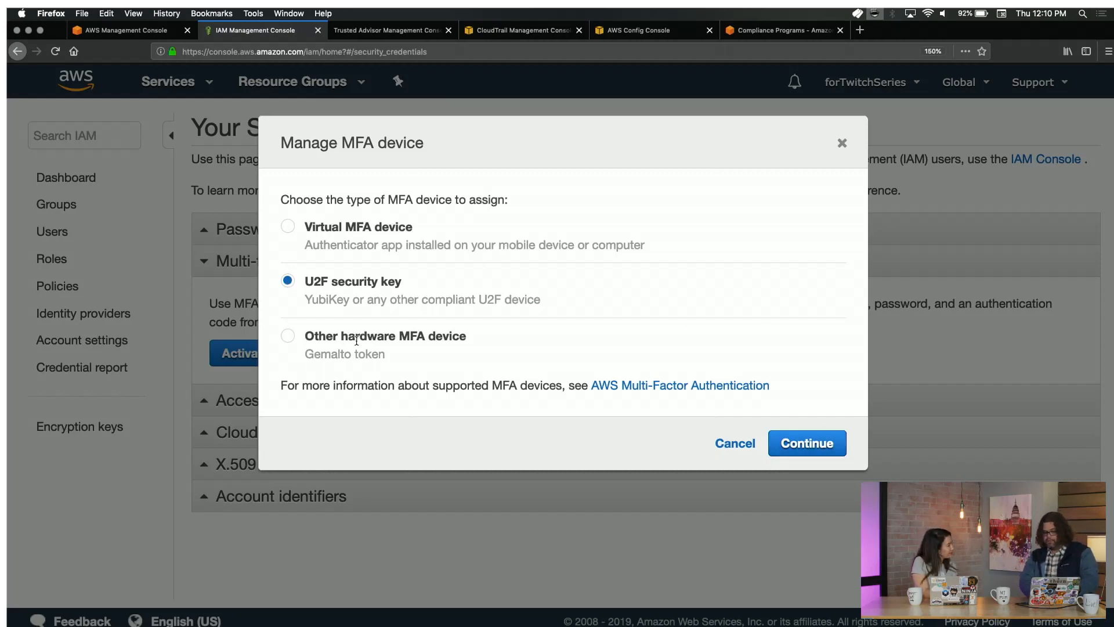
left_click(650, 384, "super")
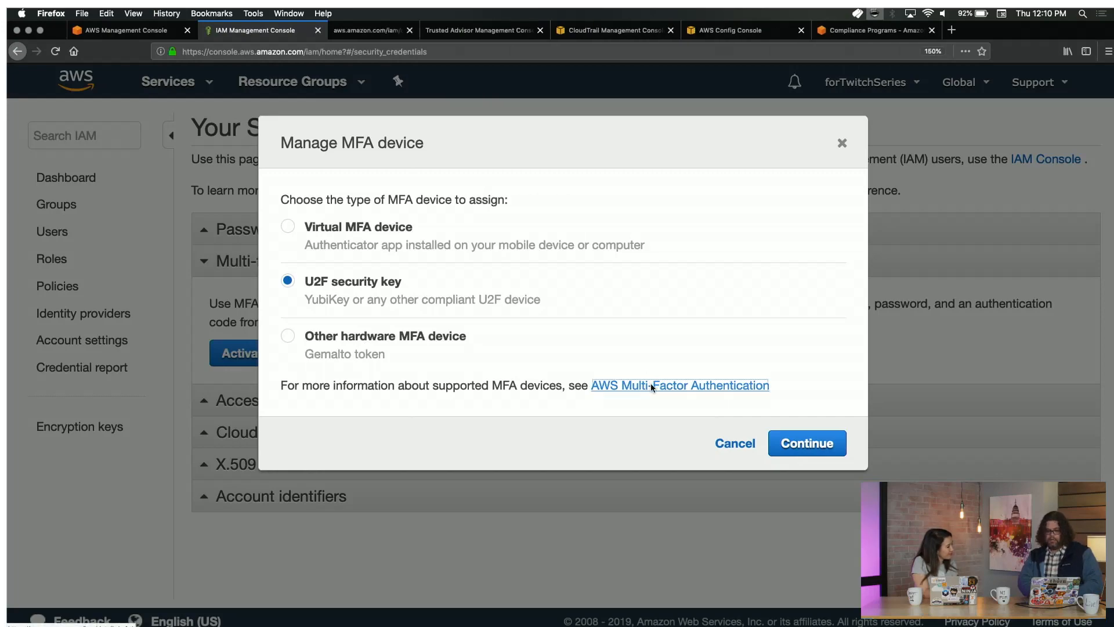
key("ctrl+Tab")
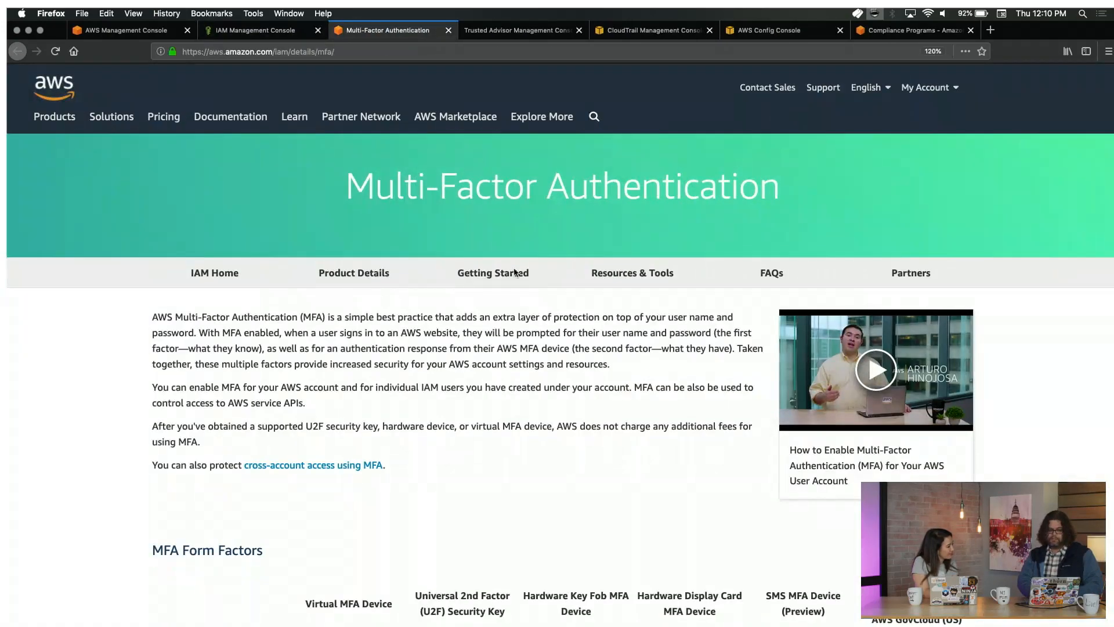
scroll(515, 272, "down", 1)
Review the MFA form factors table, then register the U2F security key for the root account.
scroll(514, 272, "down", 6)
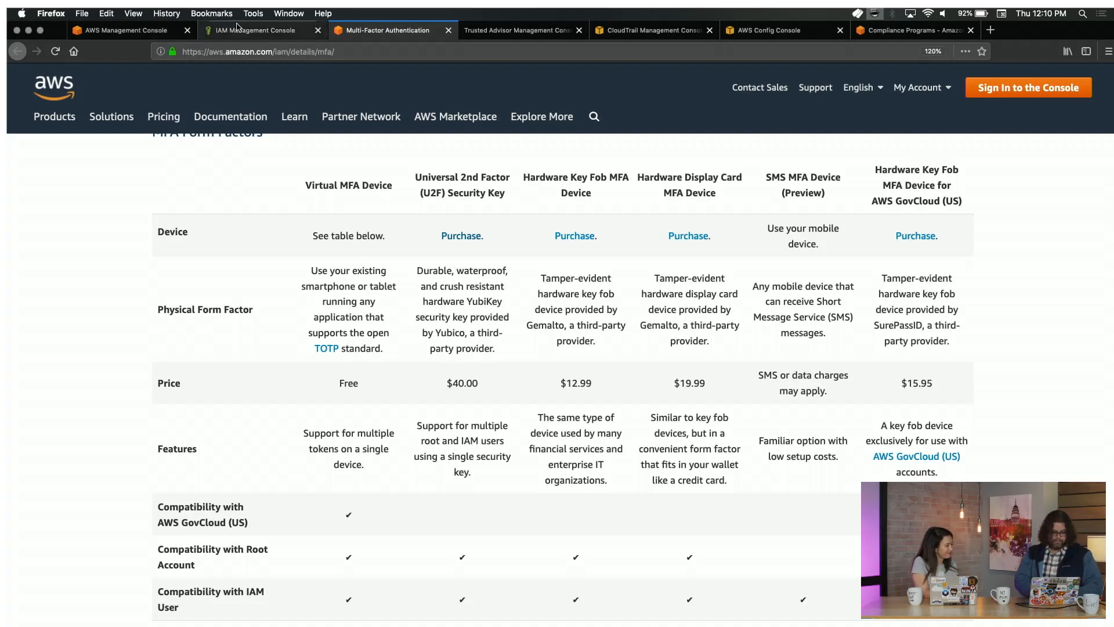
left_click(256, 30)
left_click(827, 443)
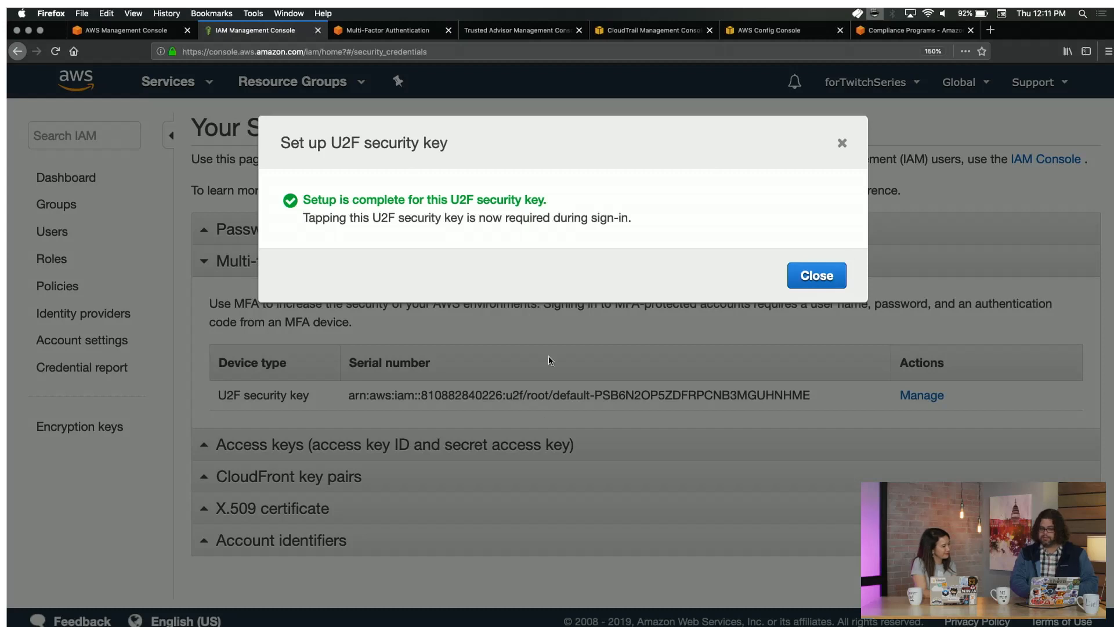
left_click(815, 275)
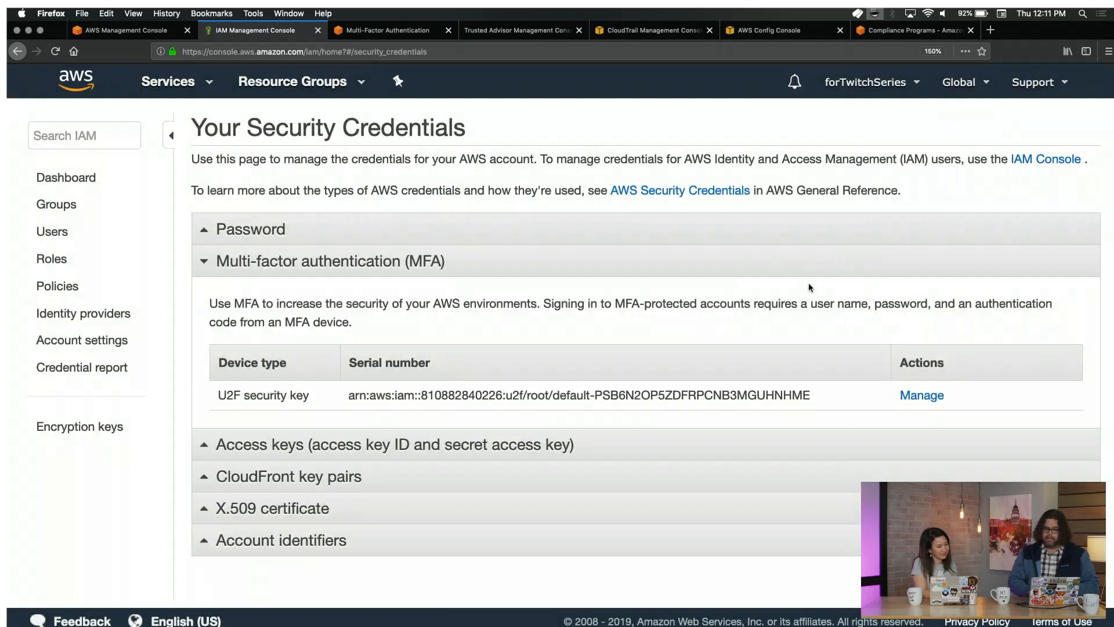
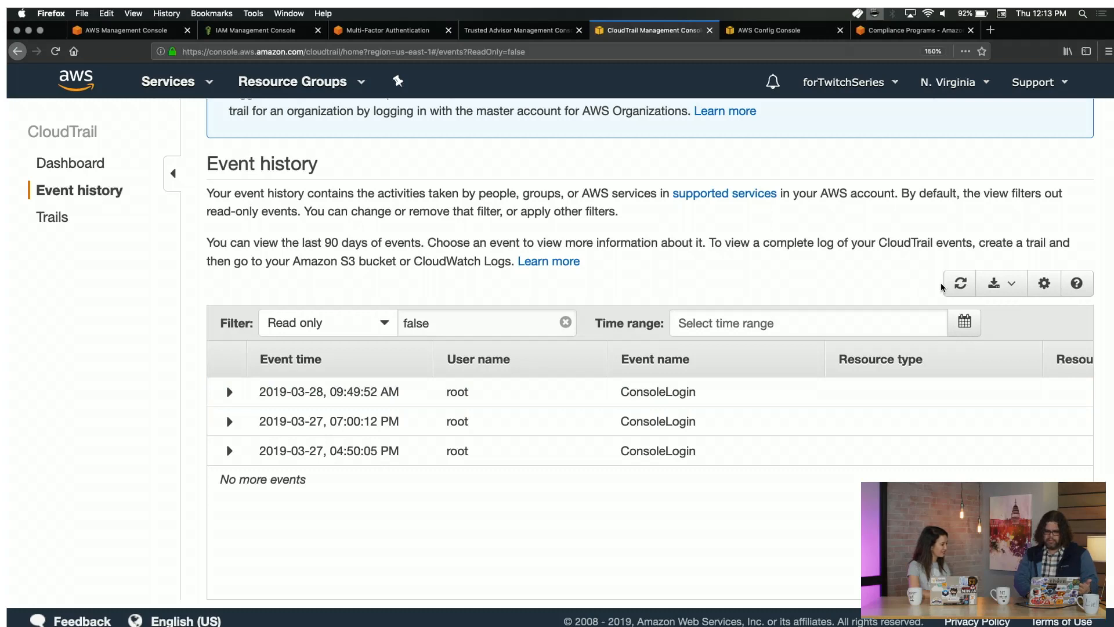
Refresh the event history, check the trails list, then start a new trail from the CloudTrail dashboard.
left_click(960, 283)
left_click(105, 168)
left_click(64, 218)
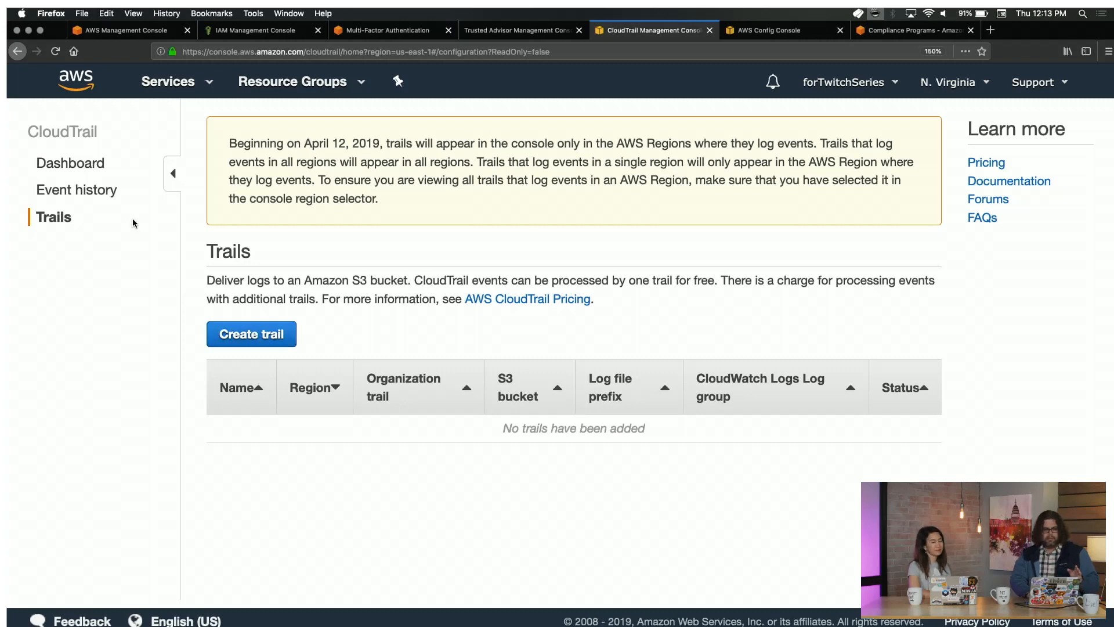
left_click(93, 169)
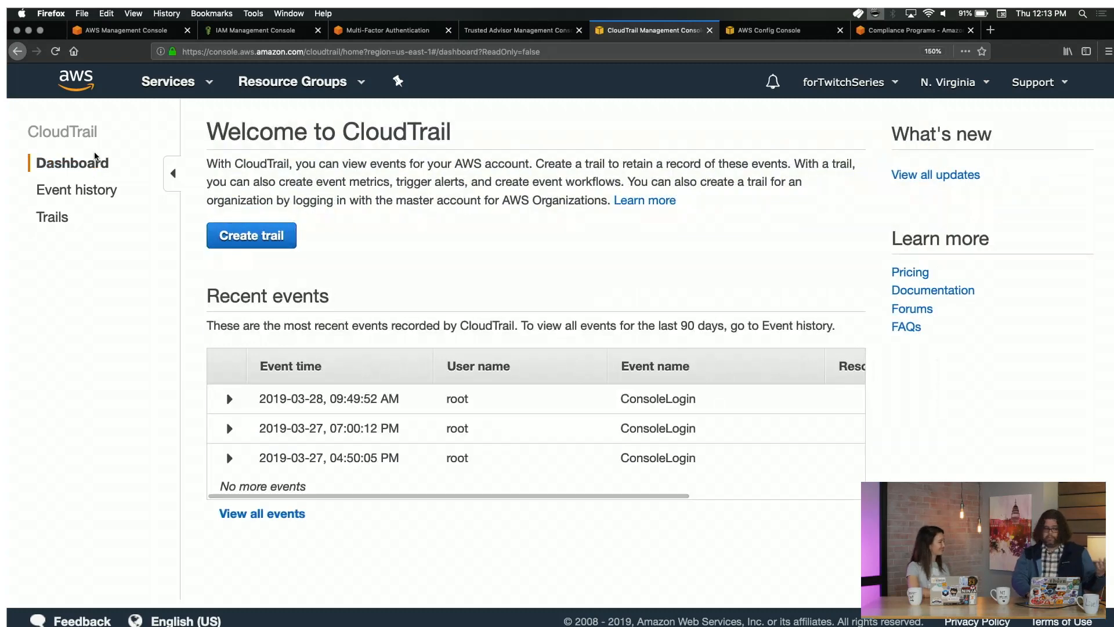
left_click(231, 234)
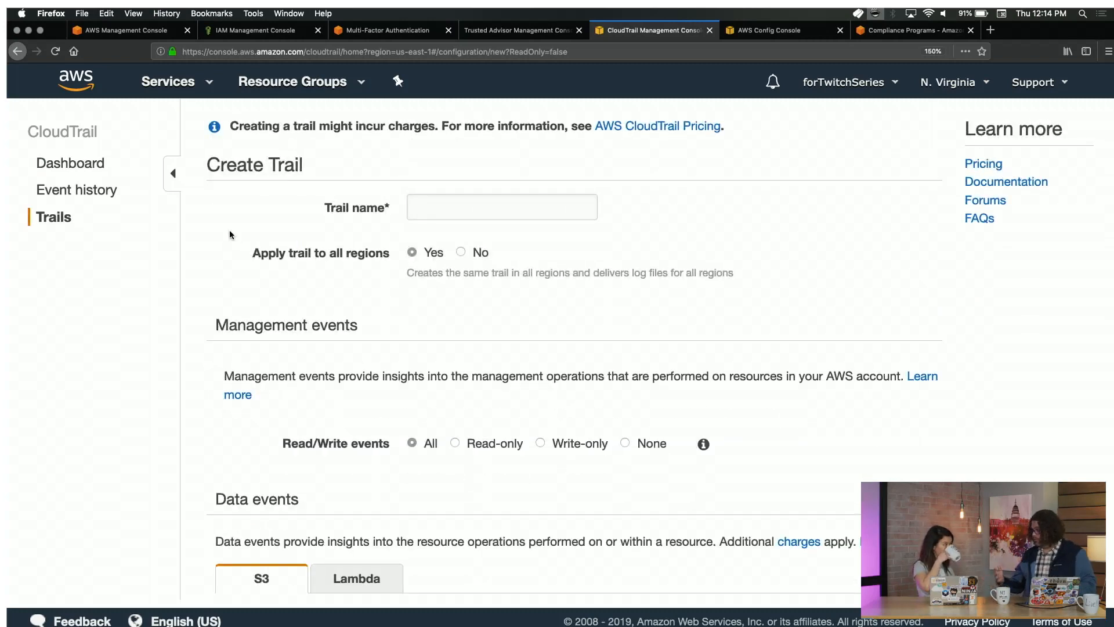
Name the new trail 'Twitch'.
left_click(439, 203)
type("Twitch")
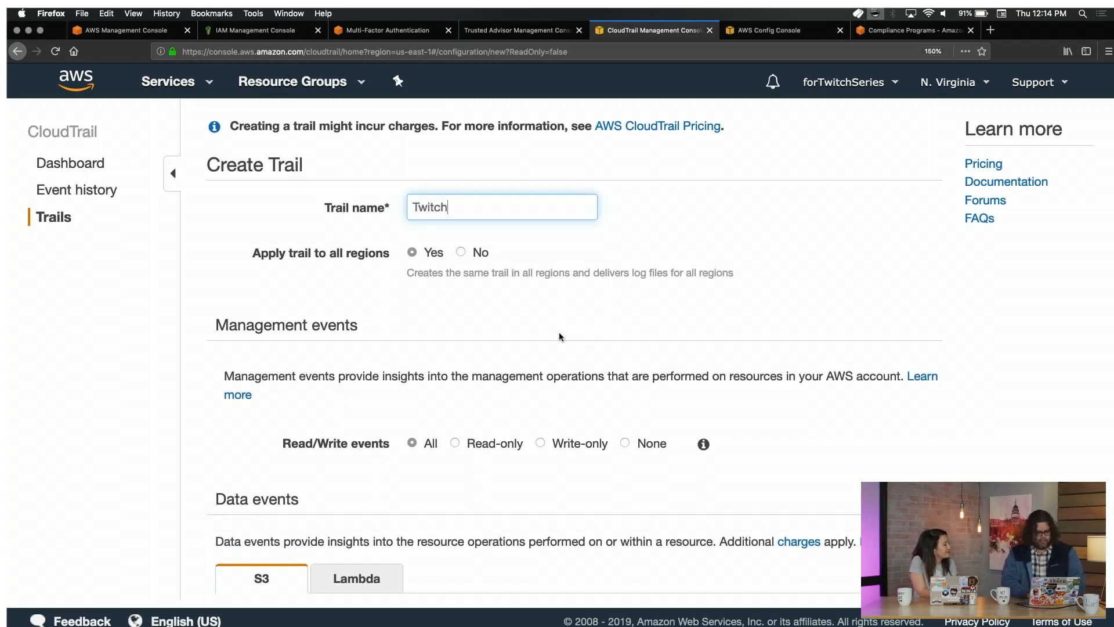
scroll(561, 337, "down", 2)
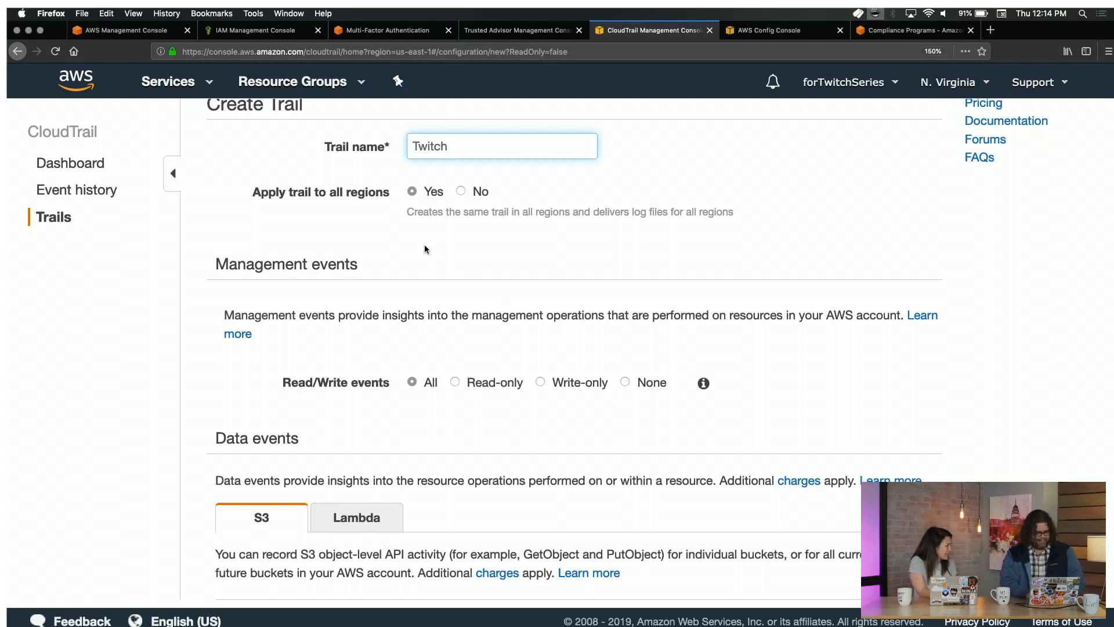
scroll(421, 246, "down", 5)
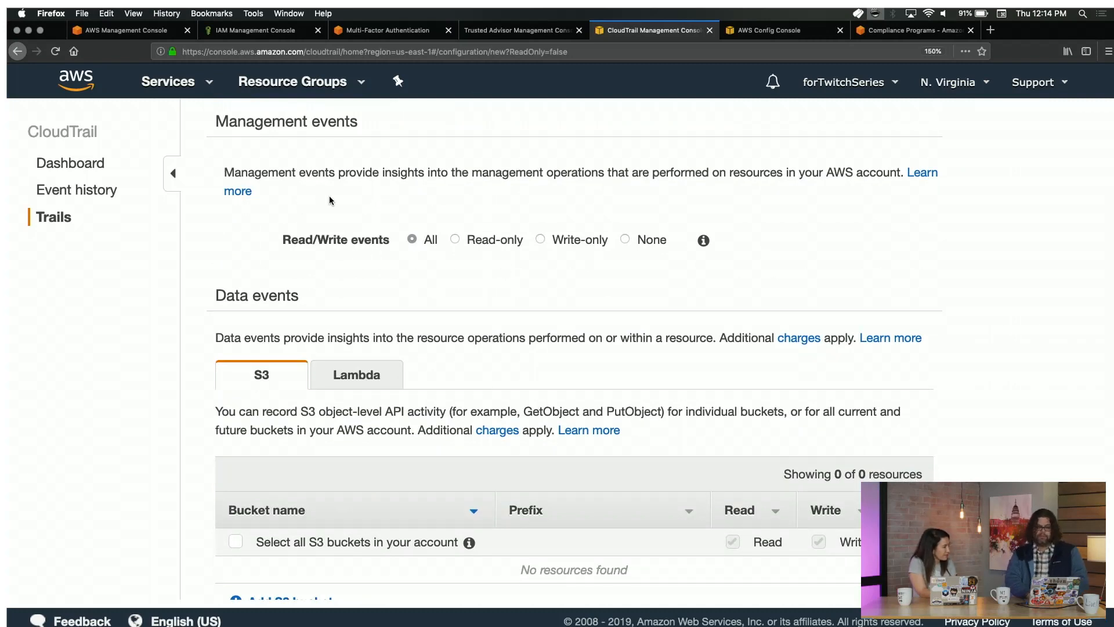
scroll(329, 200, "up", 1)
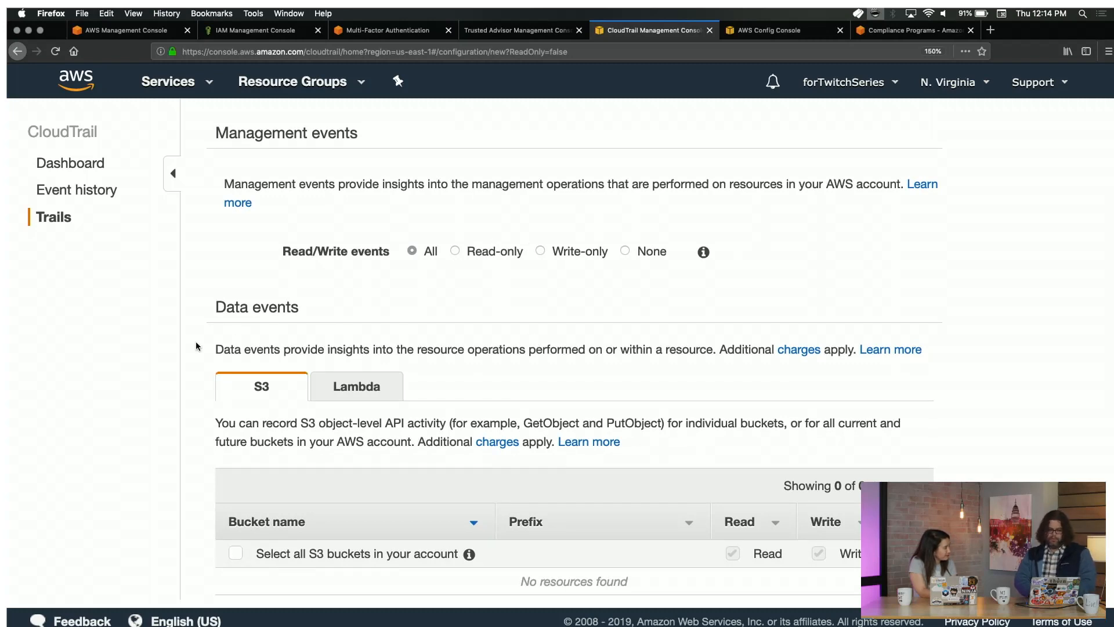
scroll(394, 324, "down", 3)
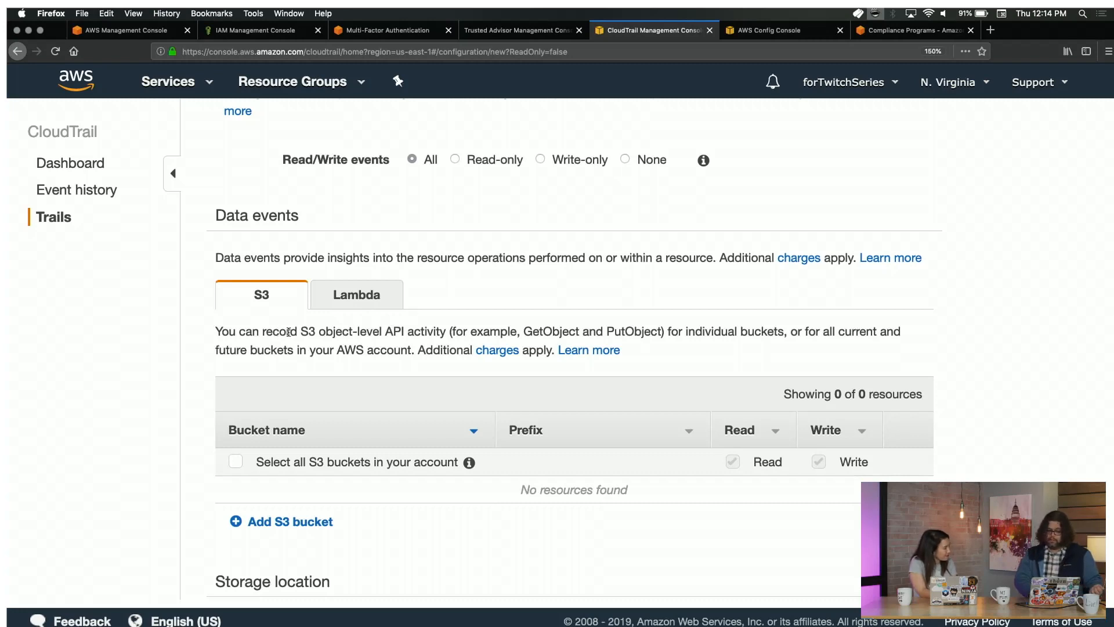
Highlight the object-level API note and log read and write data events for all S3 buckets.
left_click_drag(405, 330, 332, 324)
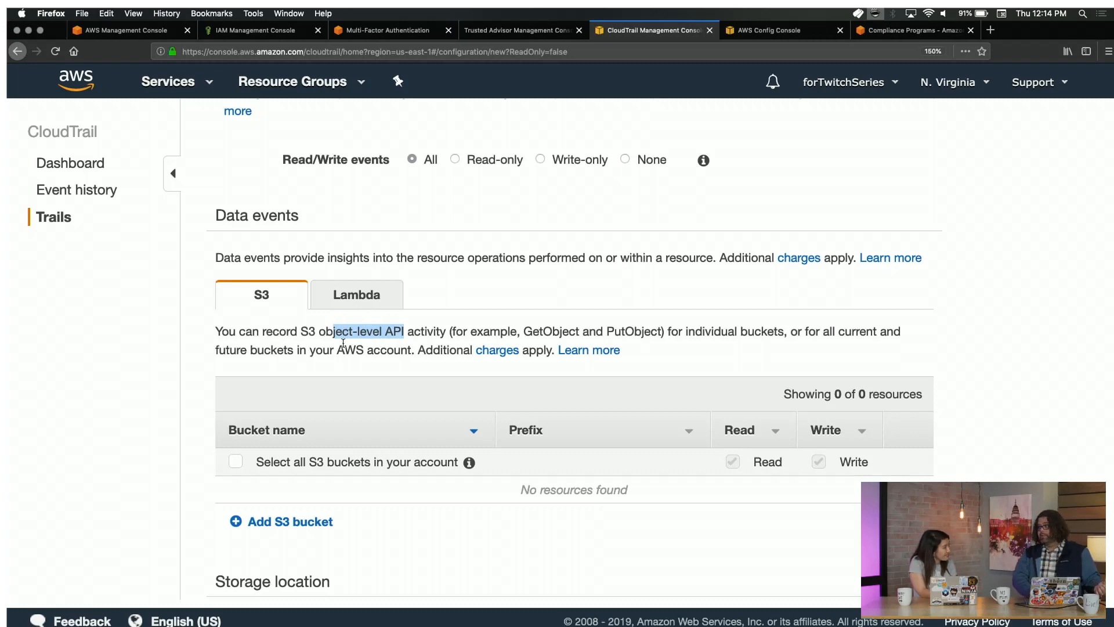
scroll(343, 343, "down", 1)
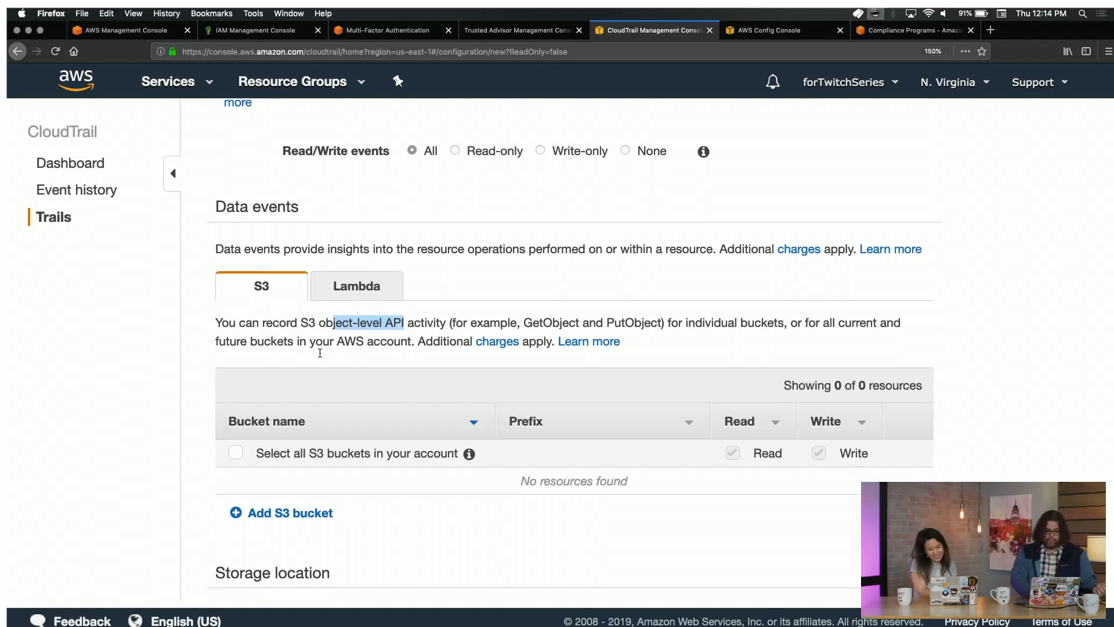
scroll(317, 509, "down", 3)
scroll(317, 508, "down", 3)
scroll(316, 508, "up", 2)
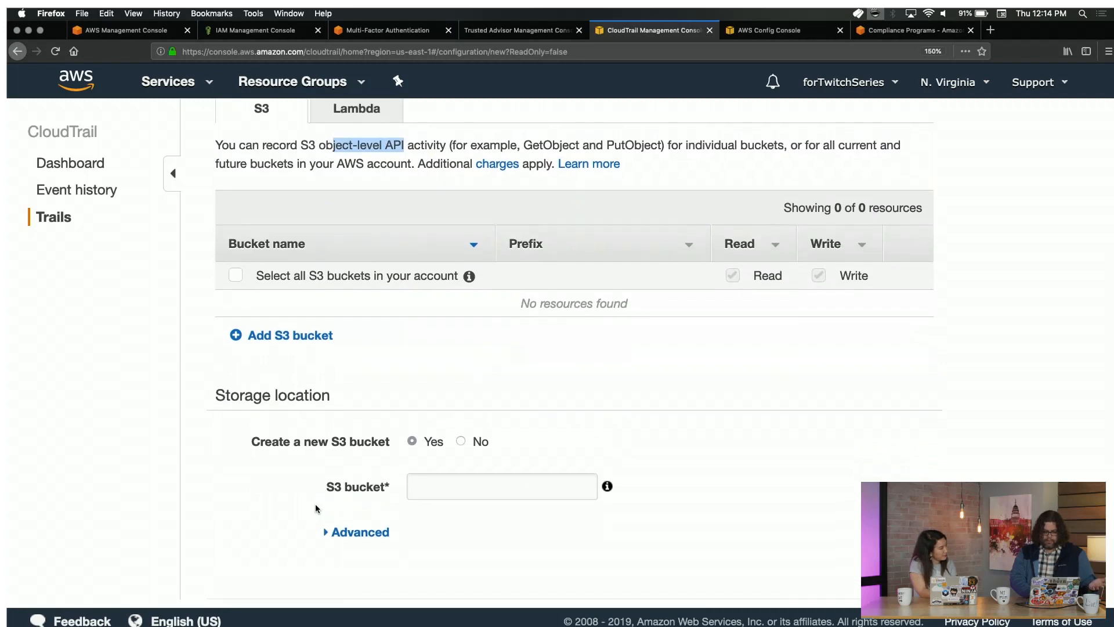
scroll(316, 509, "down", 2)
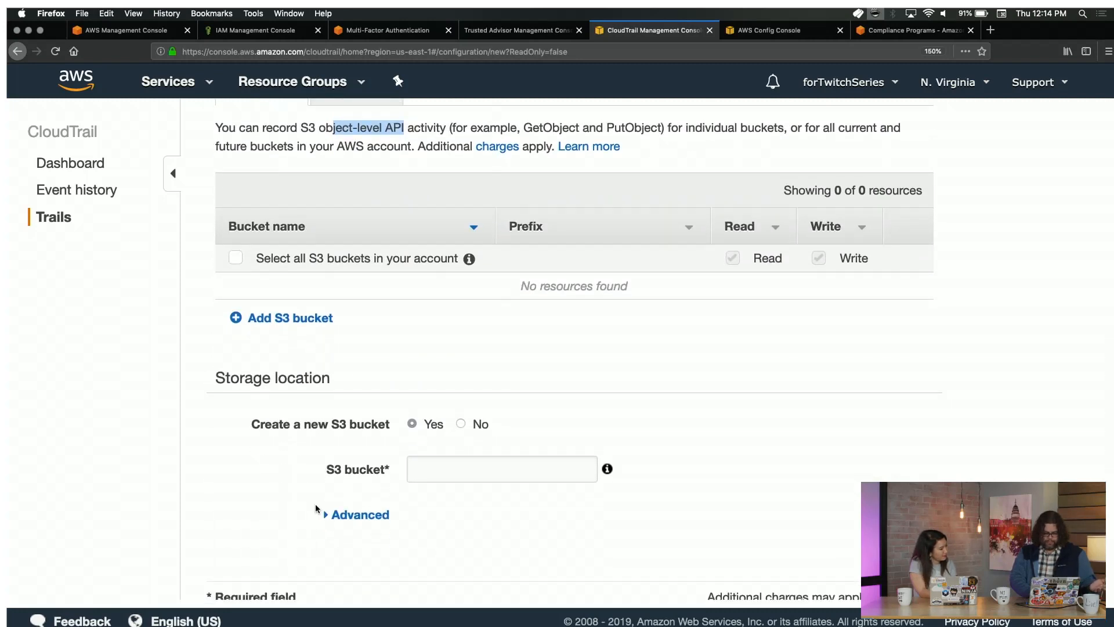
left_click(235, 259)
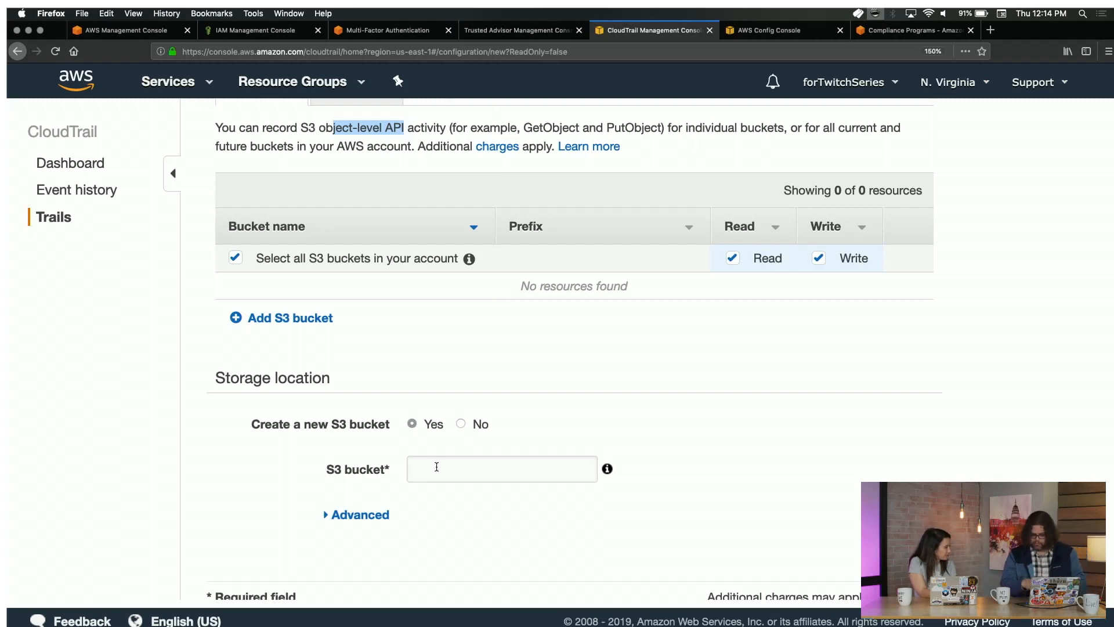
Enter a mixed-case name for the new S3 log bucket and check whether it's accepted.
scroll(436, 467, "down", 2)
left_click(452, 428)
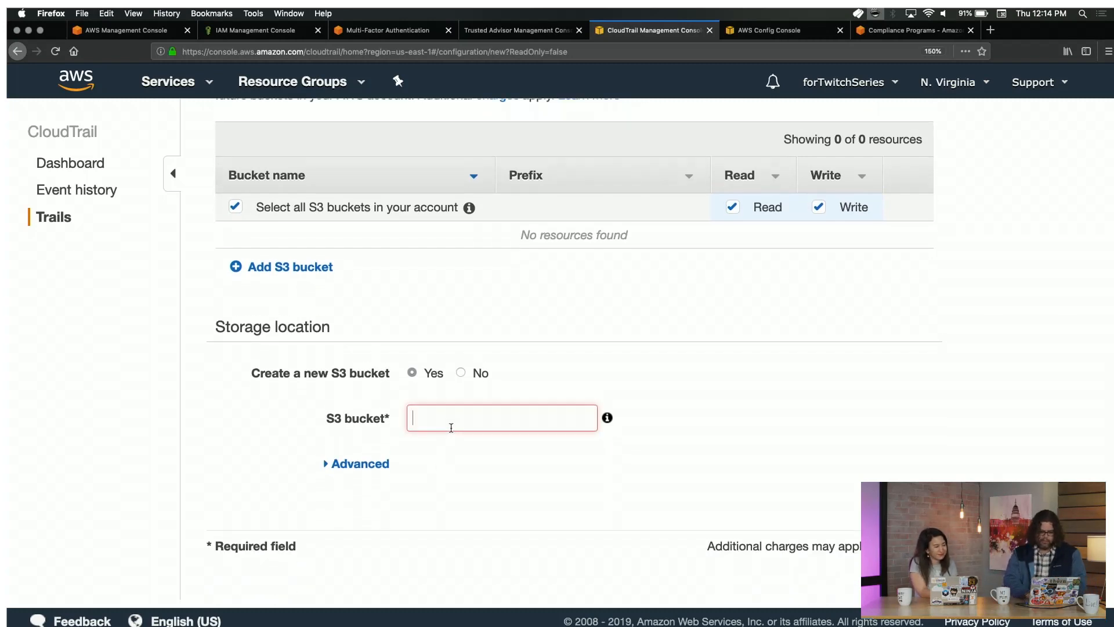
type("twitchCloudTrail")
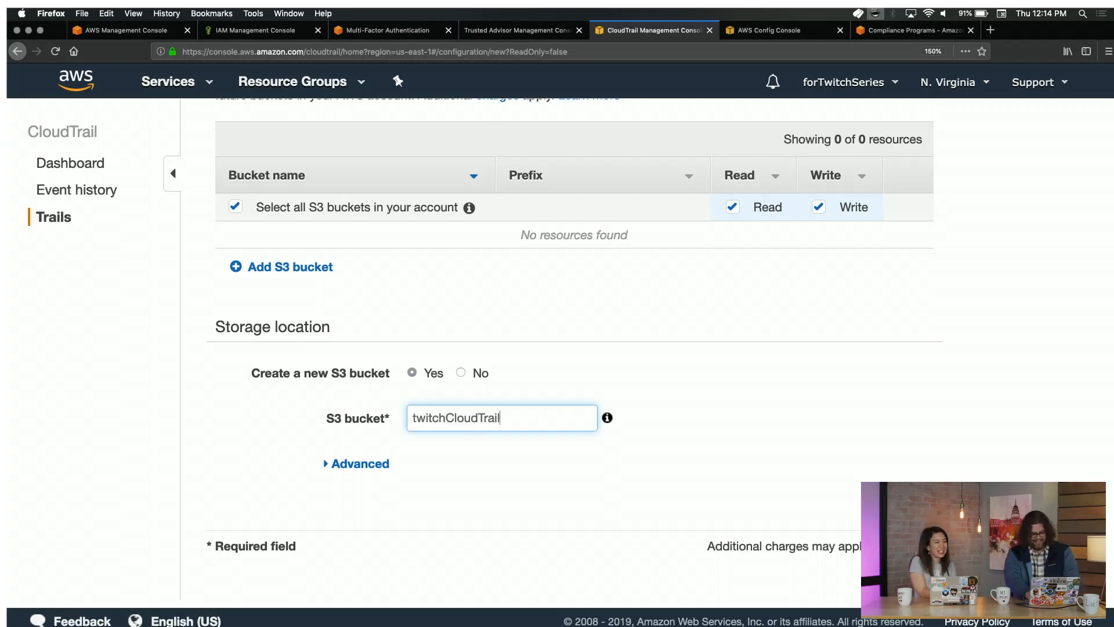
type("Logs")
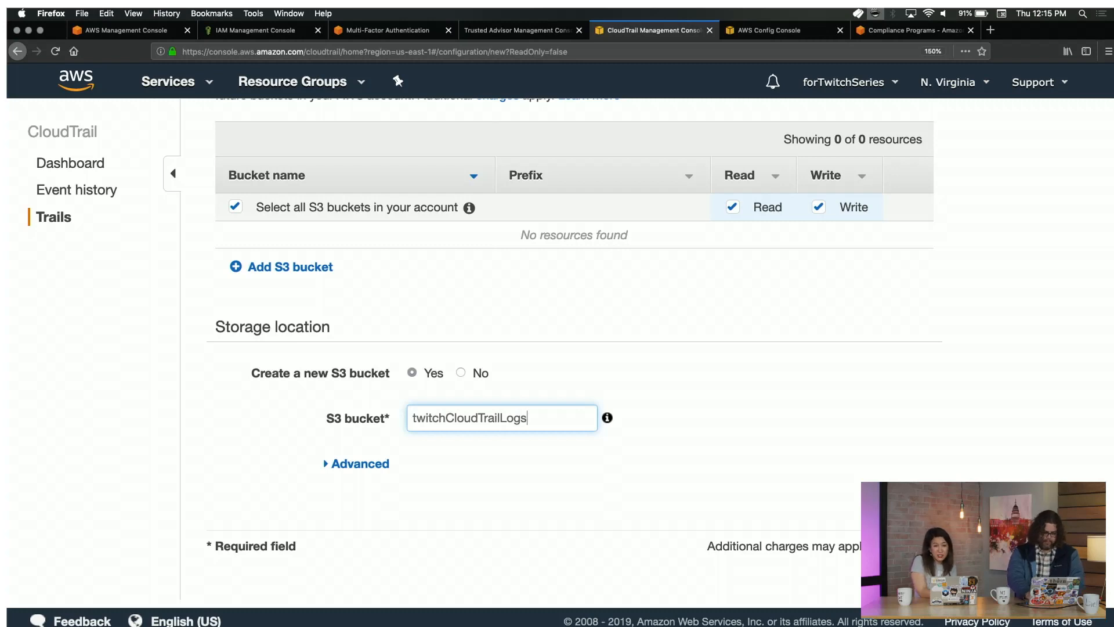
type("forJustin")
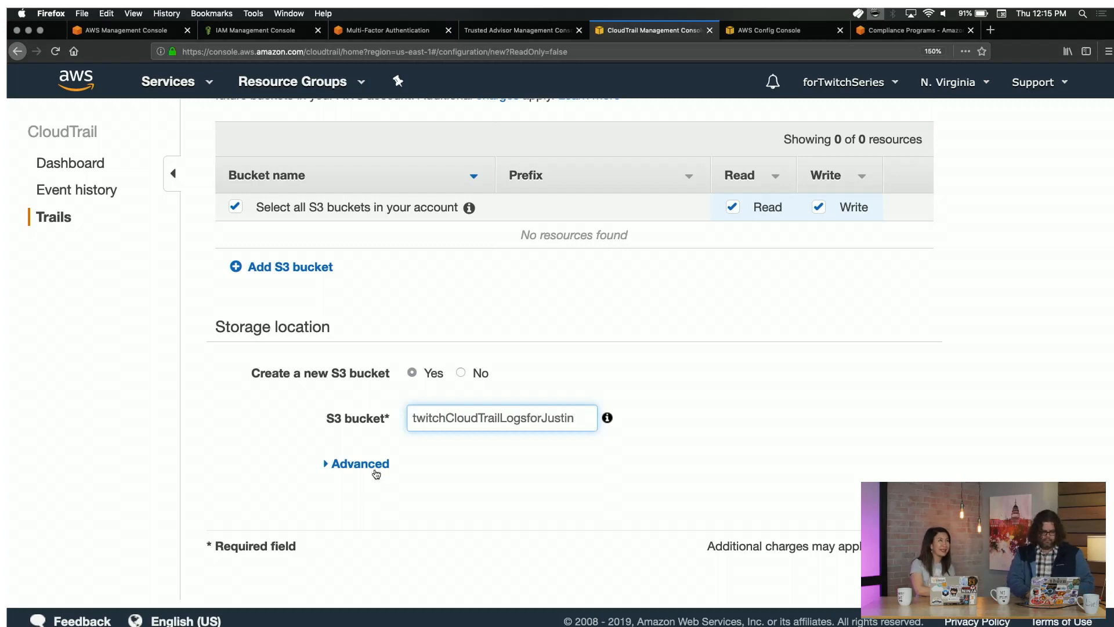
scroll(522, 502, "down", 1)
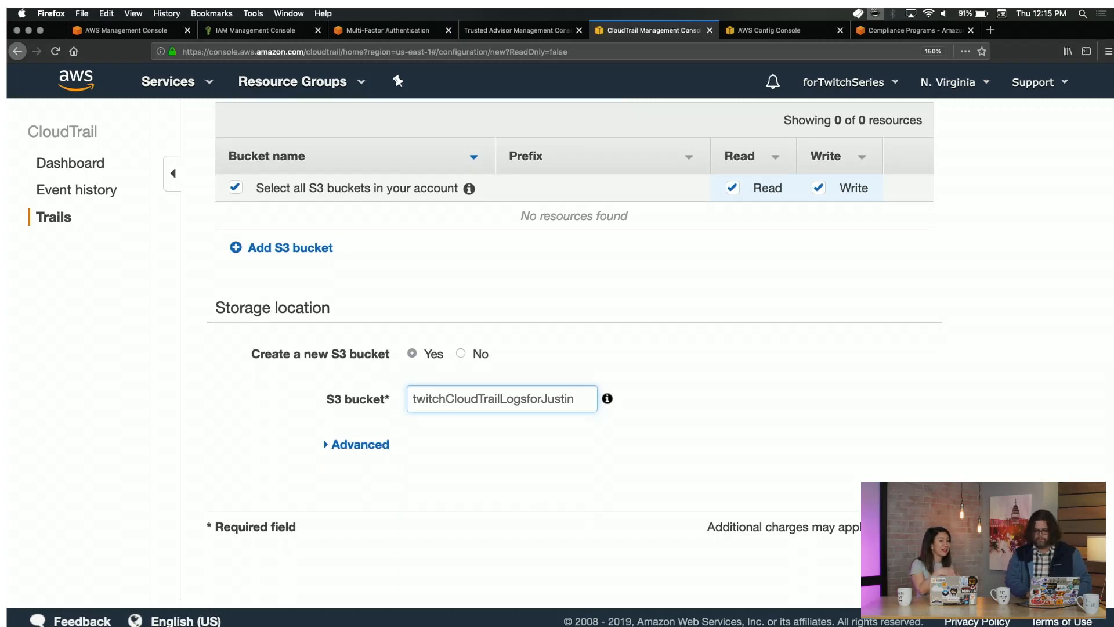
left_click(917, 527)
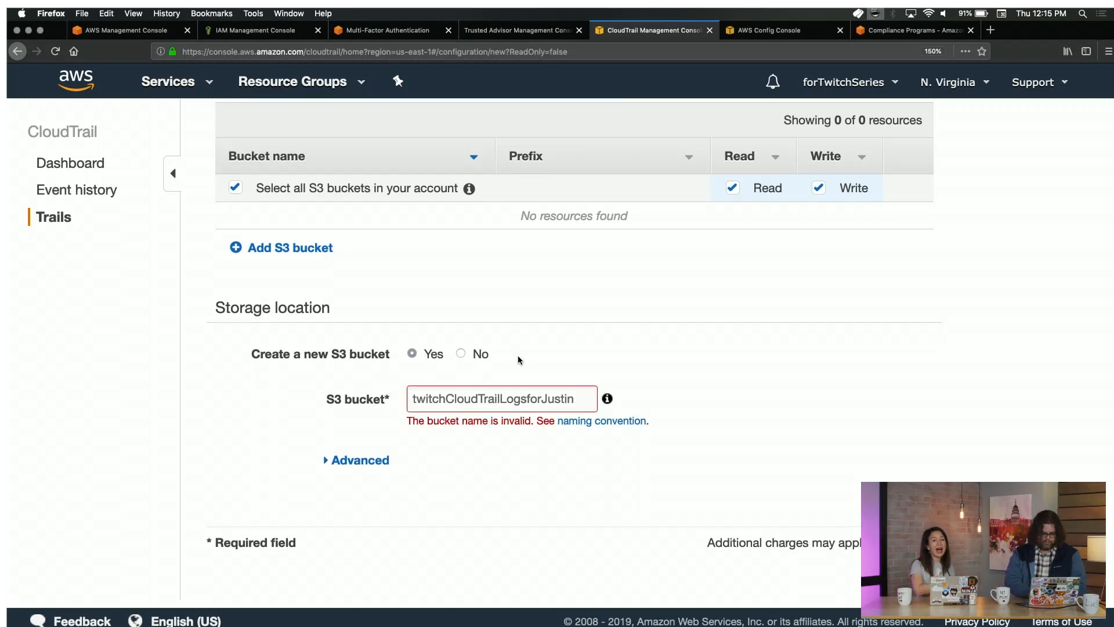
Replace it with the lowercase bucket name 'jusstacloudtraillogstwitch' and create the trail.
double_click(550, 395)
type("twi")
key("BackSpace")
type("jussta")
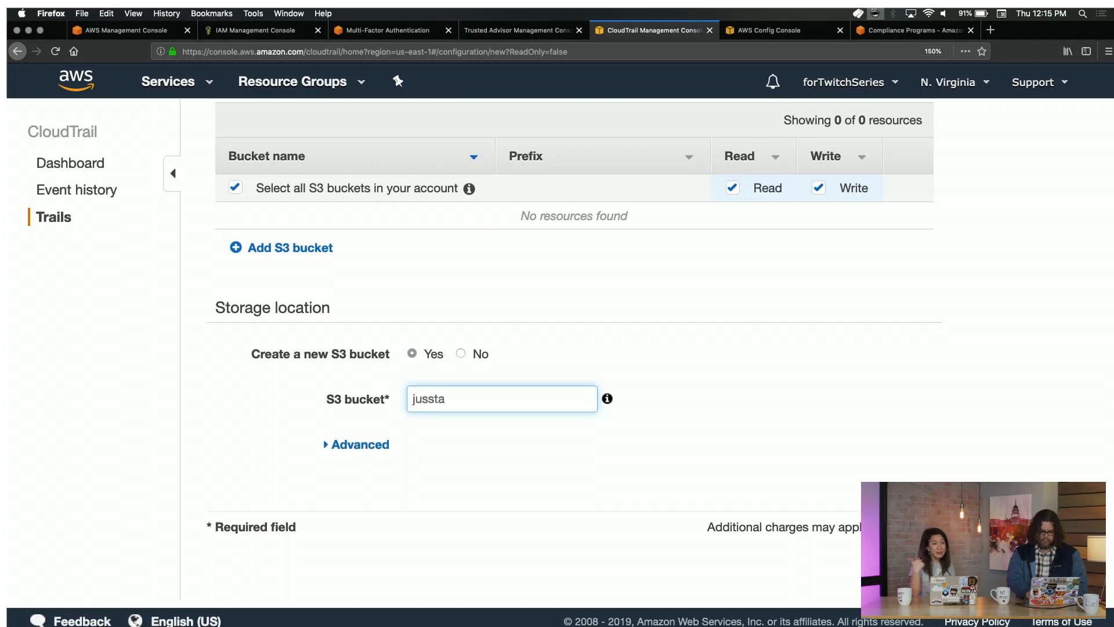
type("cloudtraillogstwitch")
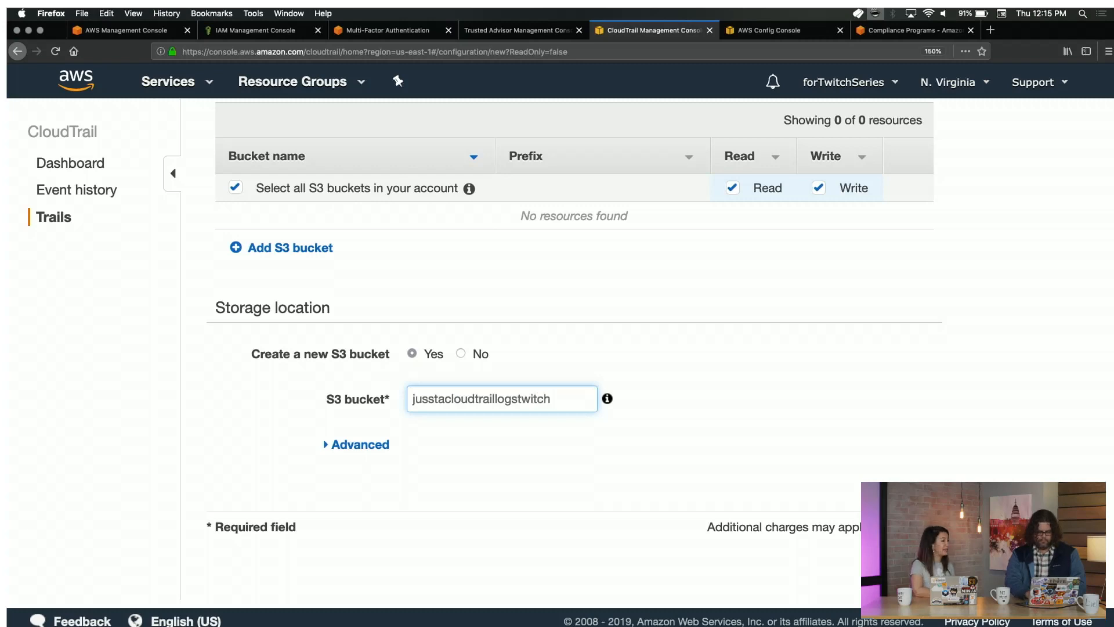
key("Return")
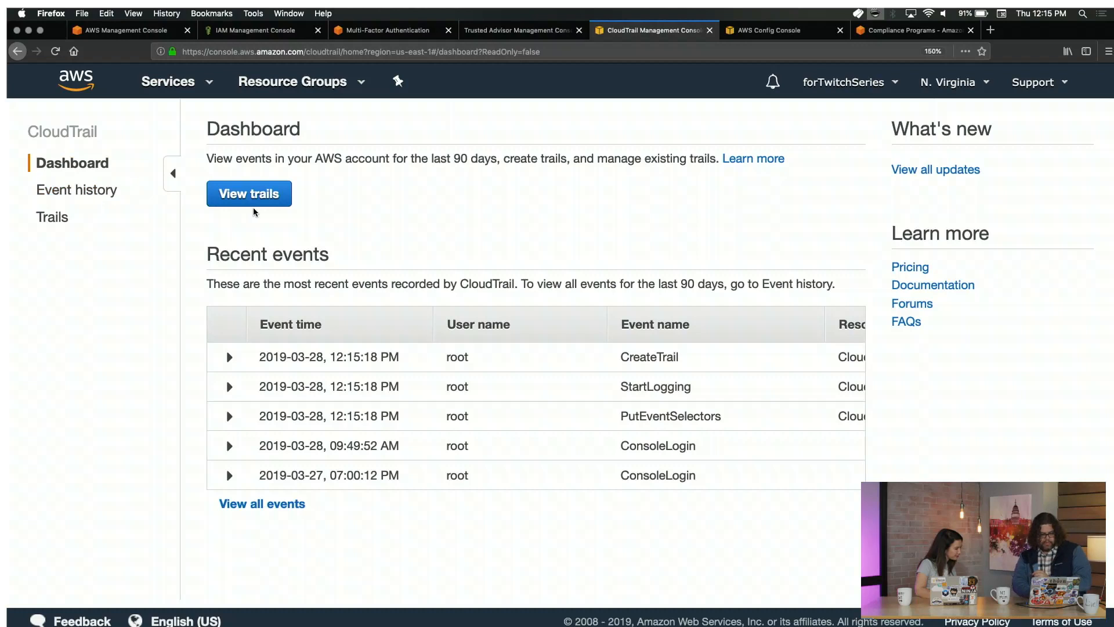
In another new trail form, try the Read-only, Write-only and None management event options, then open their documentation.
left_click(51, 218)
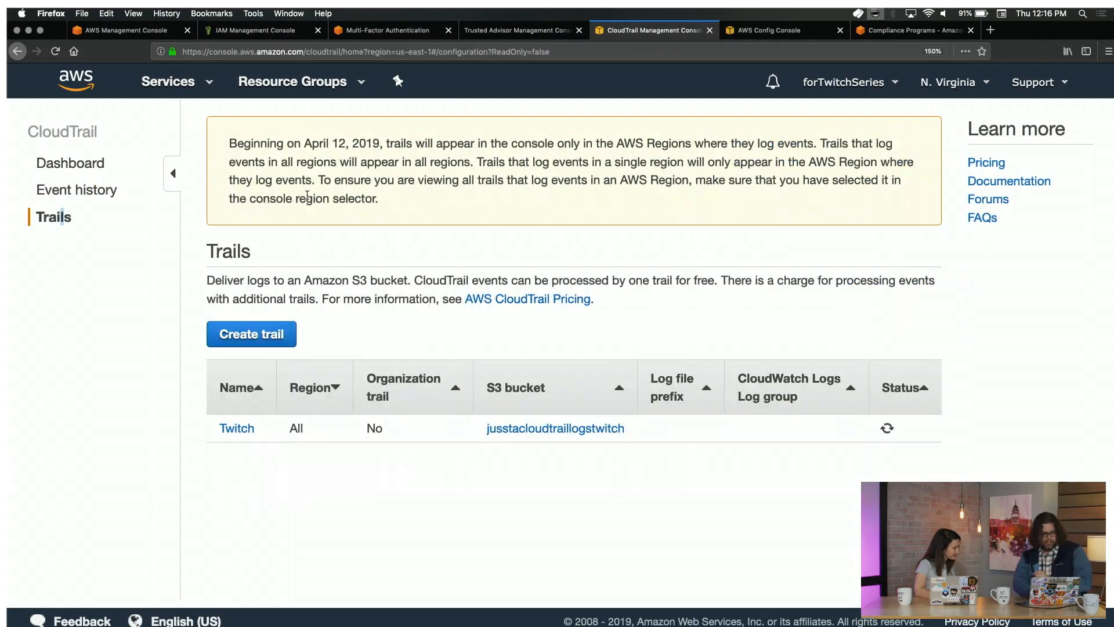
left_click(251, 334)
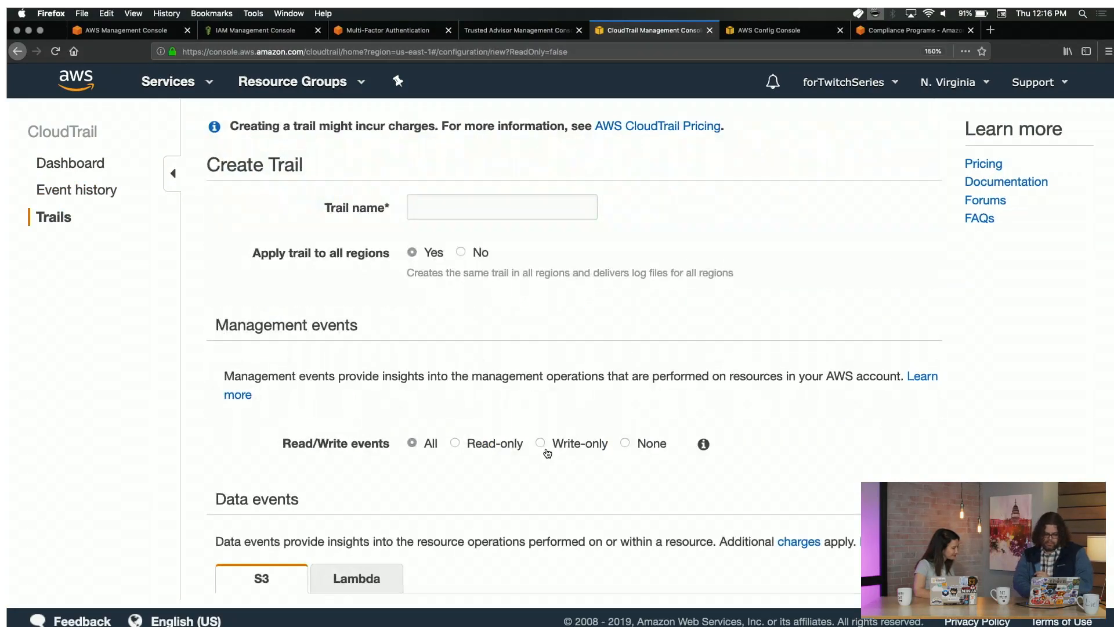
scroll(547, 453, "down", 3)
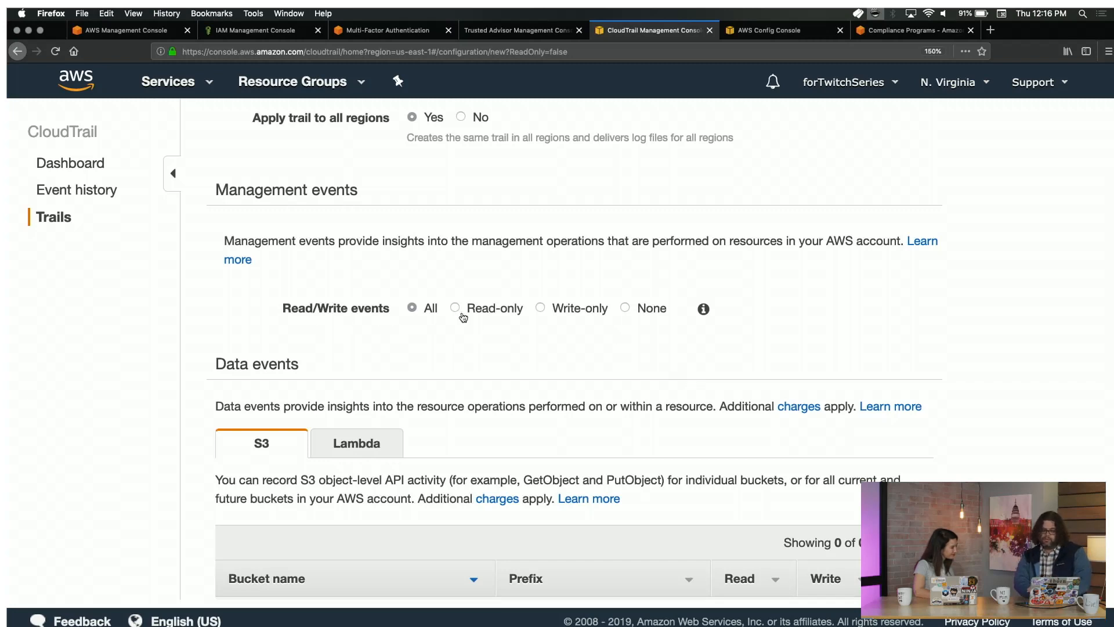
left_click(464, 316)
left_click(550, 320)
left_click(660, 313)
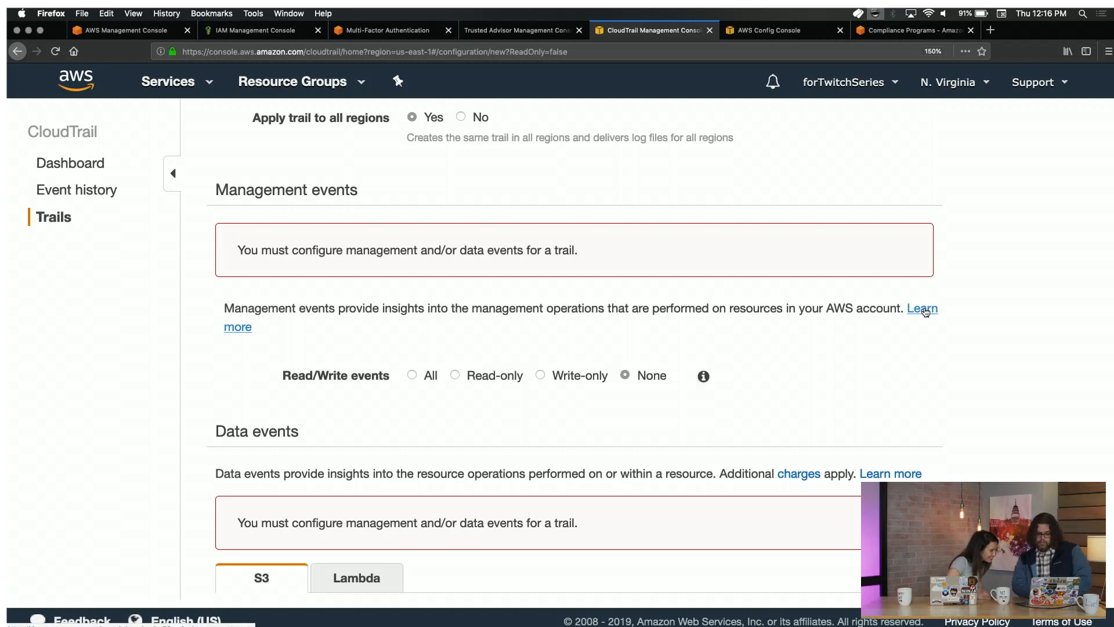
left_click(925, 312)
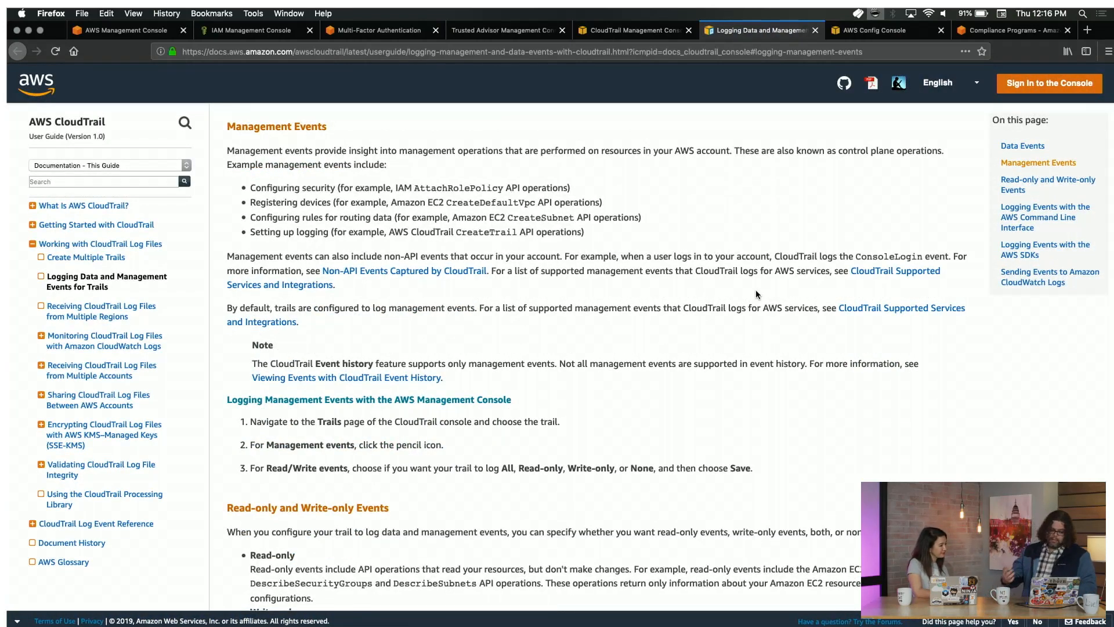
Highlight the definitions of read-only and write-only events in the documentation.
scroll(755, 290, "down", 5)
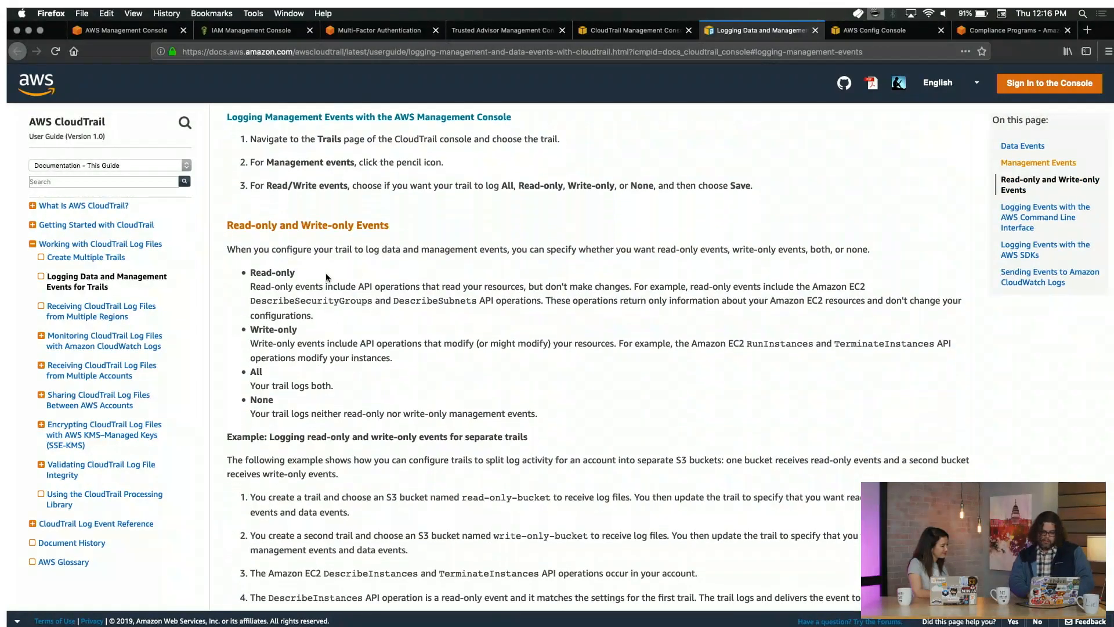
left_click_drag(250, 286, 520, 291)
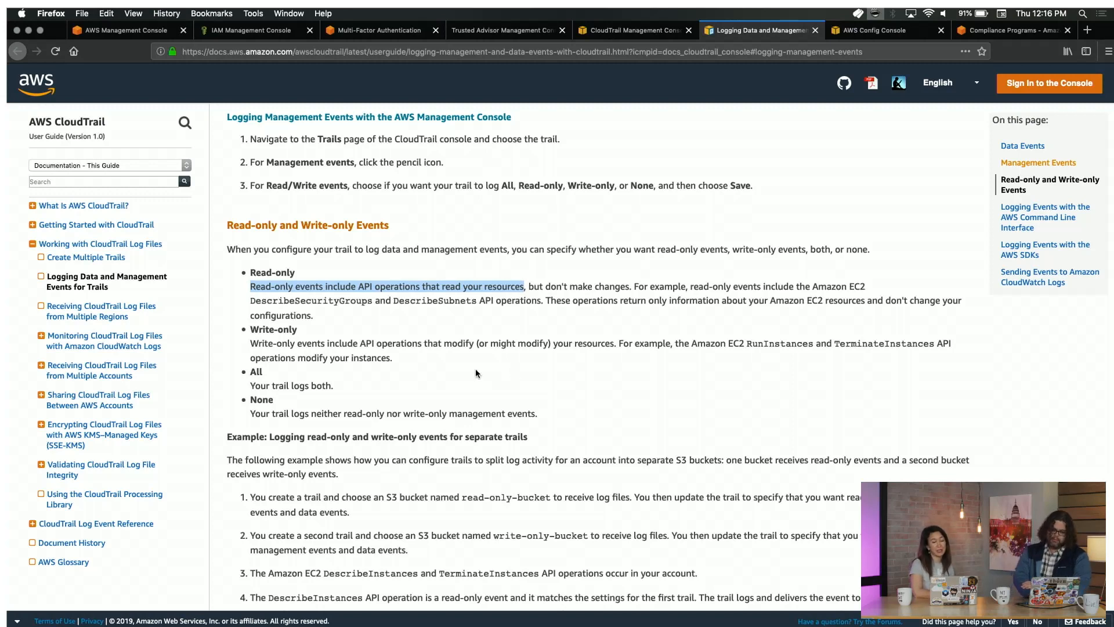
left_click_drag(250, 343, 406, 369)
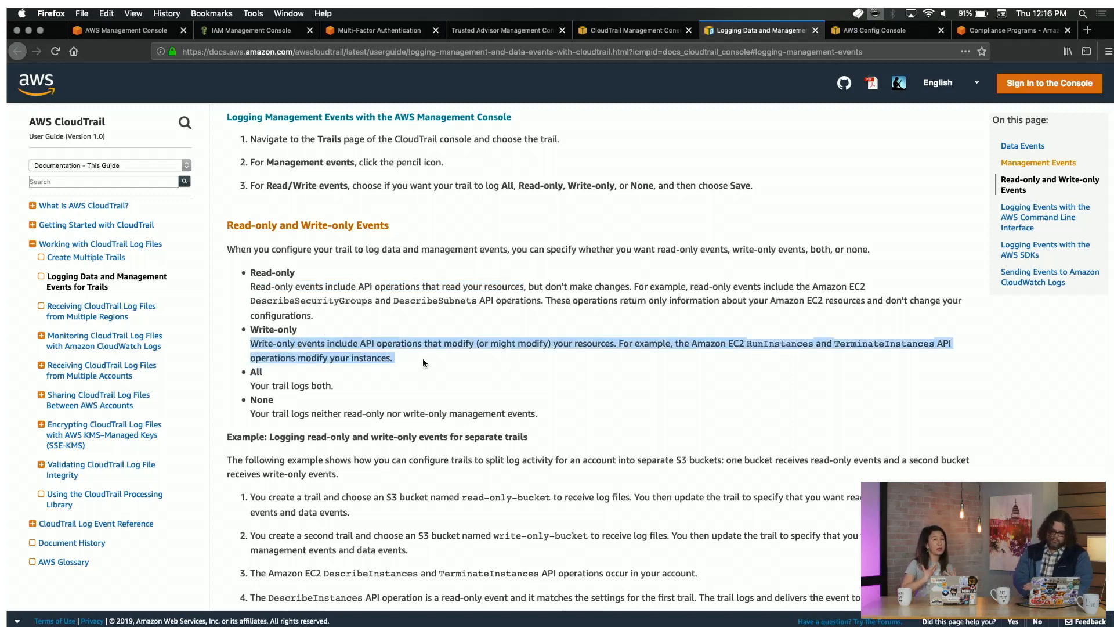
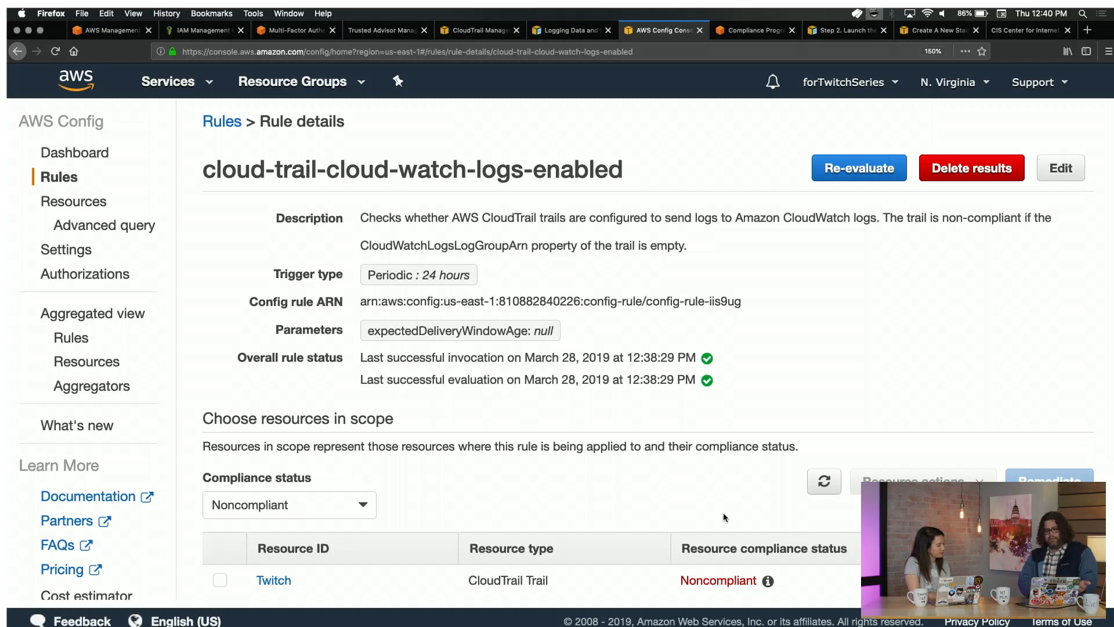
Check why the trail is Noncompliant and open the Twitch trail's AWS Config resource details.
scroll(600, 413, "down", 3)
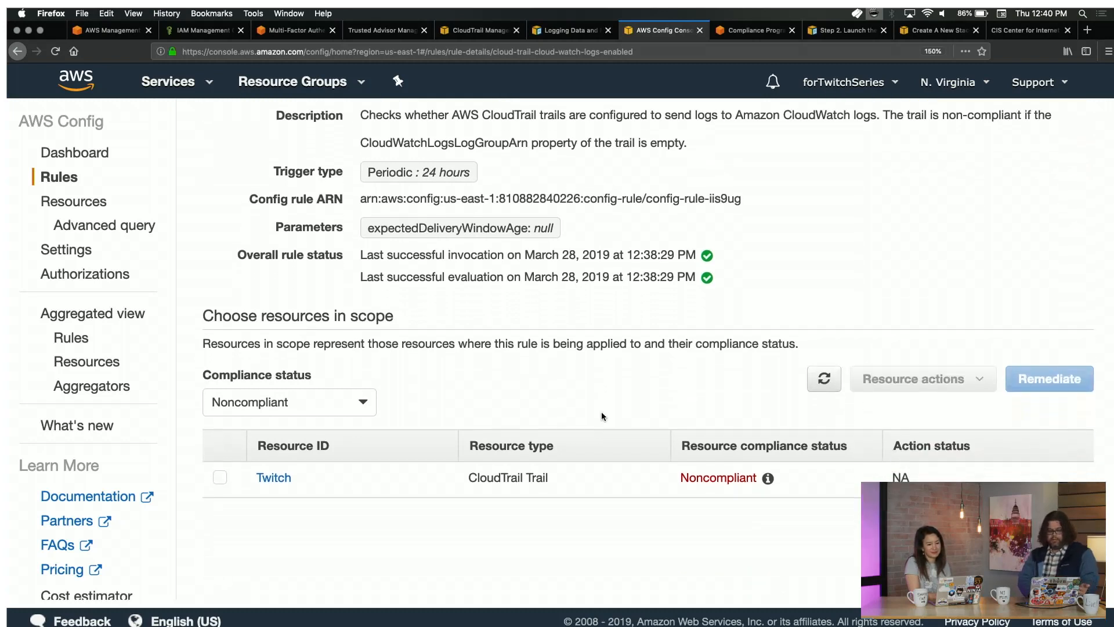
mouse_move(773, 474)
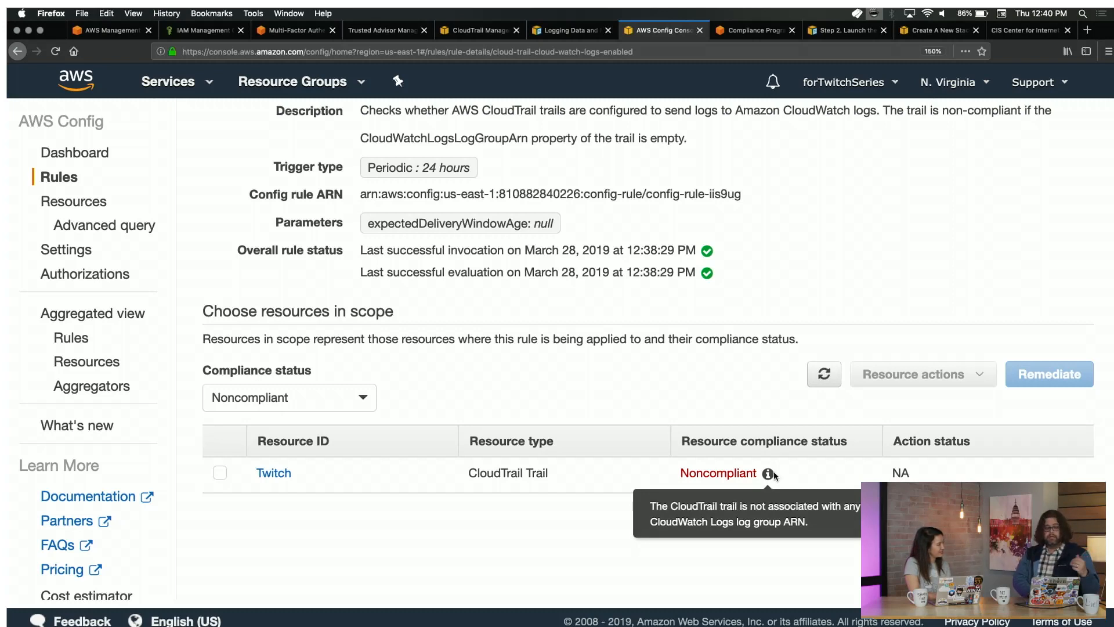
left_click(269, 474)
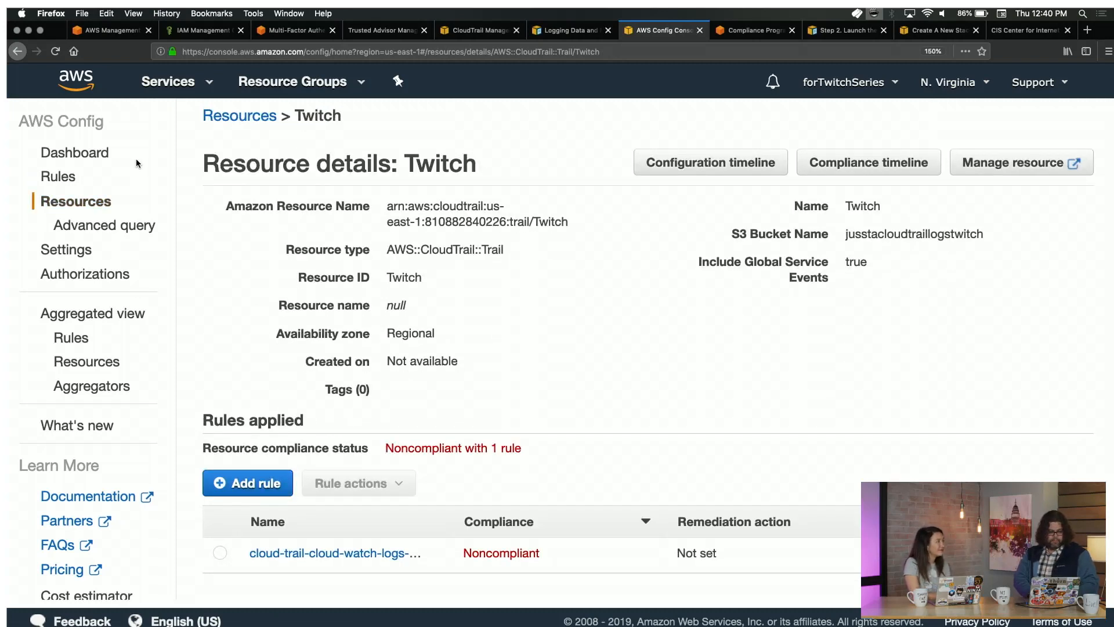
Open the Twitch trail from CloudTrail's Trails list and scroll down to its CloudWatch Logs section.
left_click(209, 32)
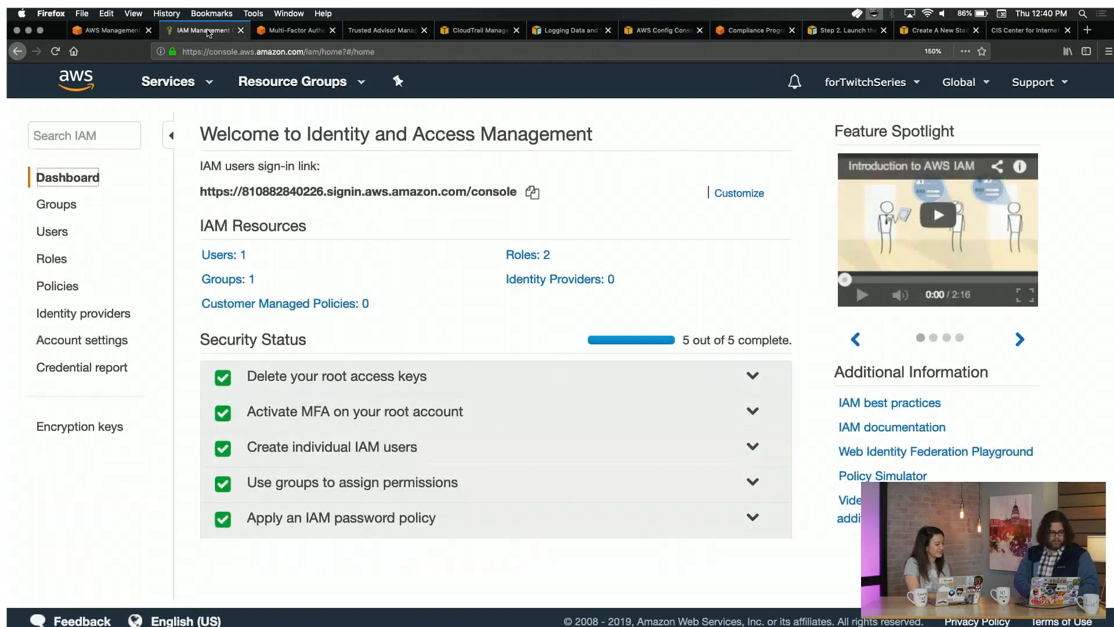
left_click(470, 32)
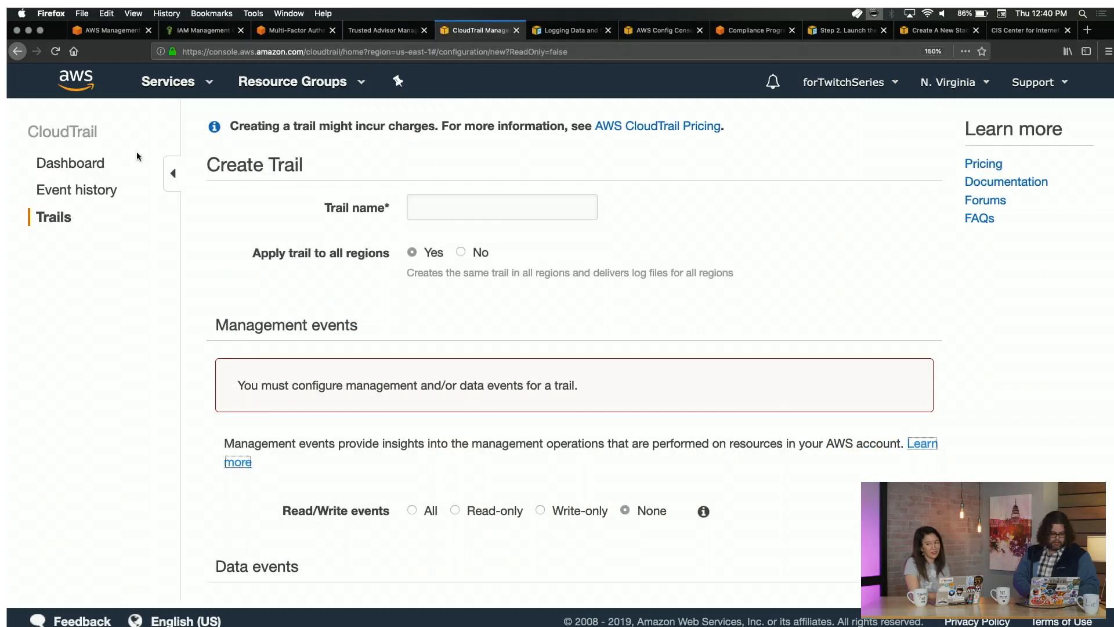
left_click(55, 221)
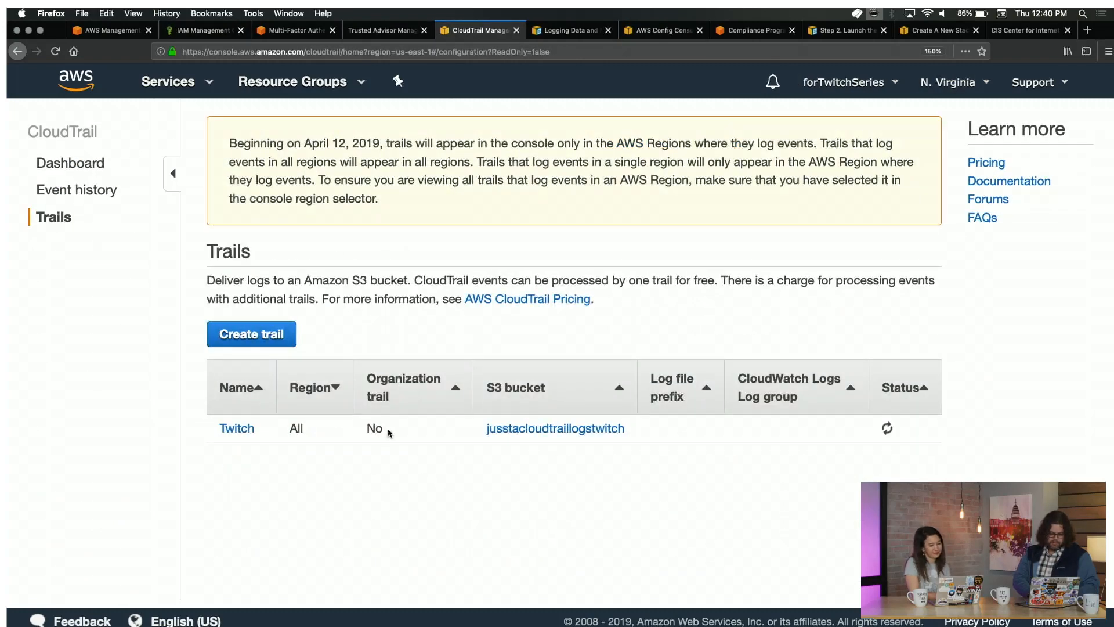
left_click(239, 429)
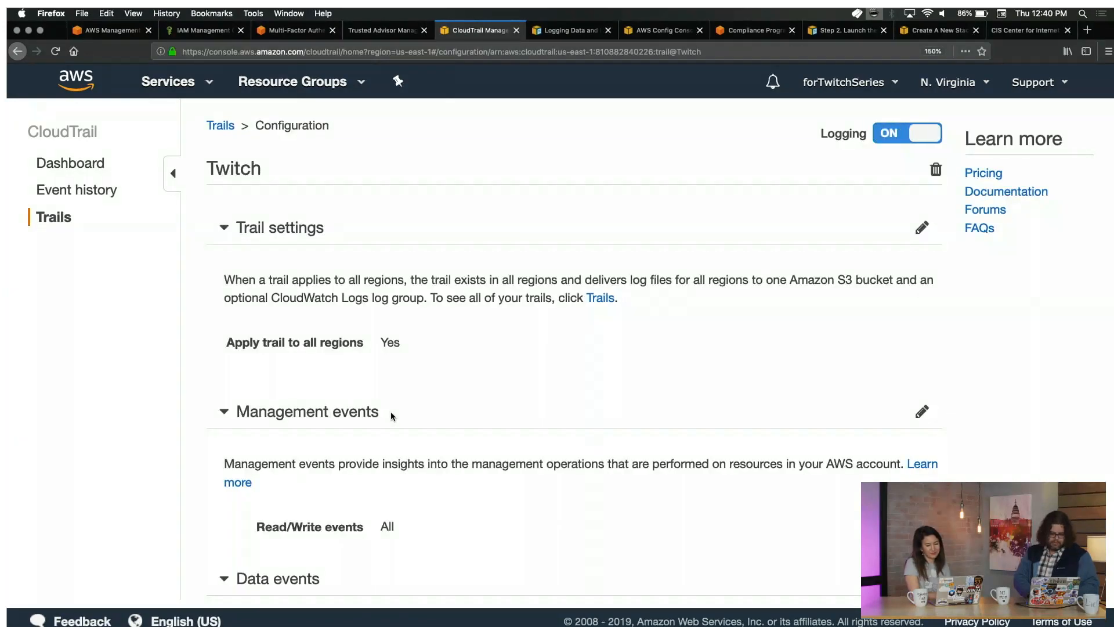
scroll(390, 416, "down", 6)
scroll(391, 412, "down", 6)
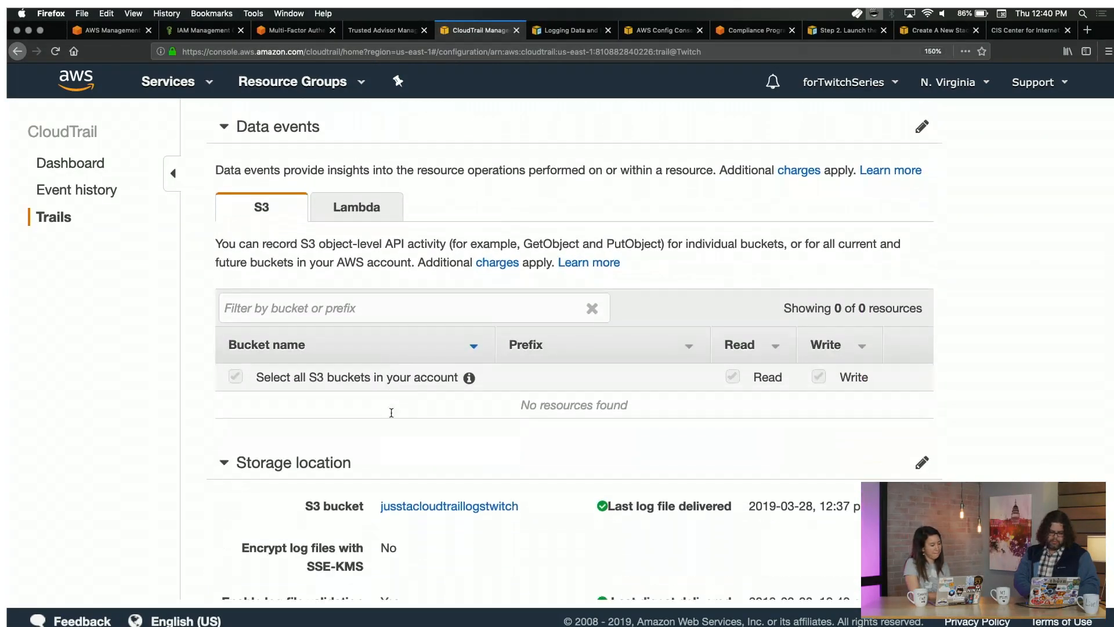
scroll(391, 416, "down", 1)
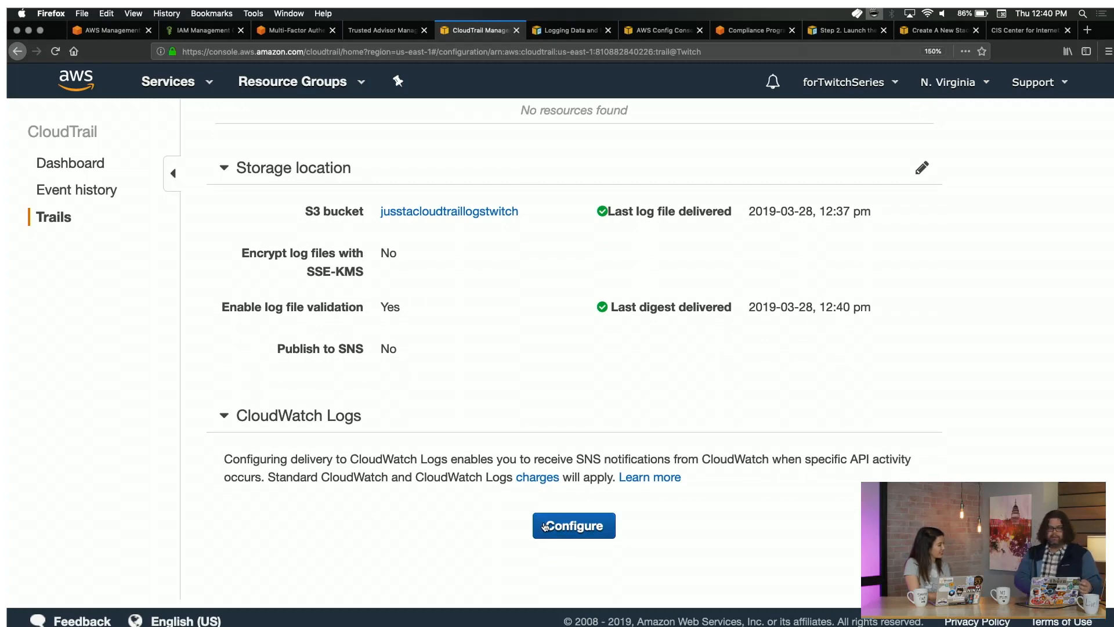
Send Twitch logs to CloudTrail/DefaultLogGroup and allow creating the CloudTrail_CloudWatchLogs_Role role.
left_click(545, 526)
scroll(545, 524, "down", 4)
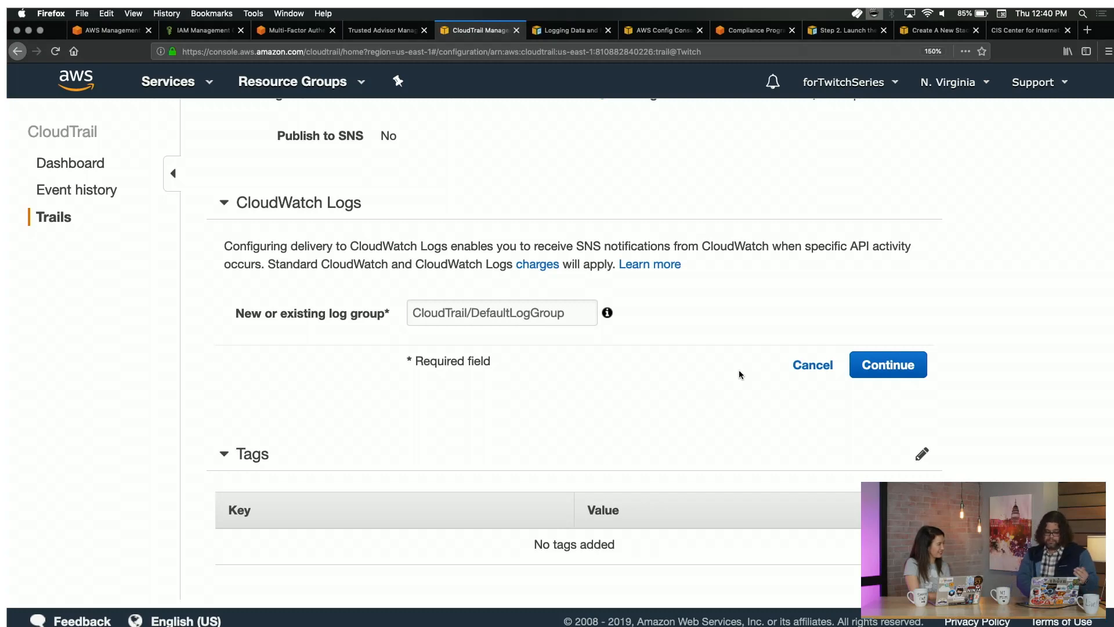
left_click(877, 365)
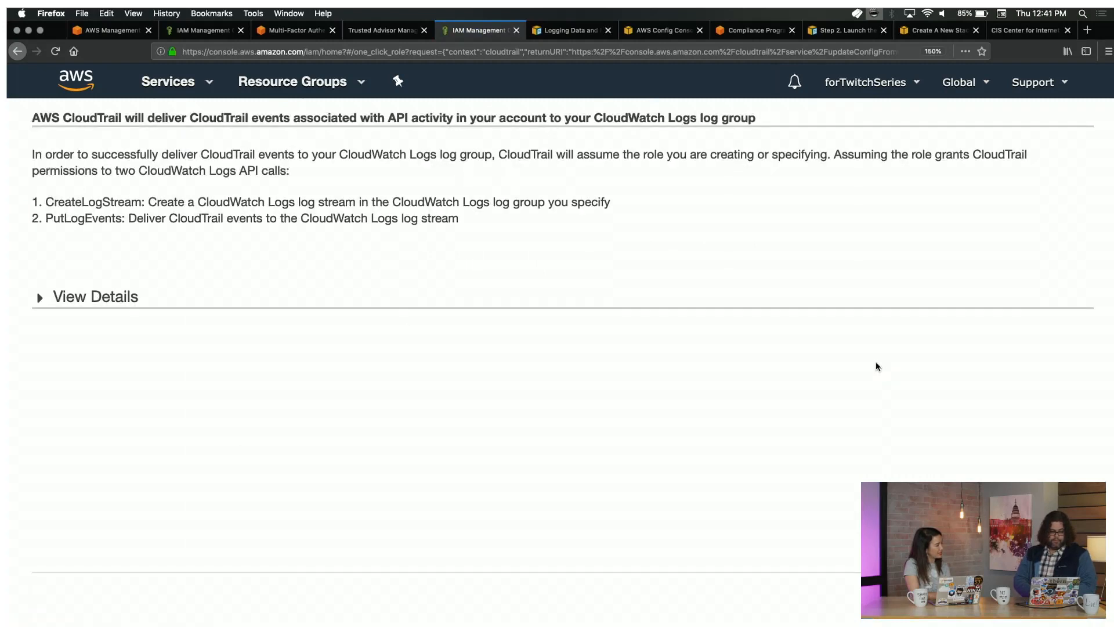
left_click(75, 297)
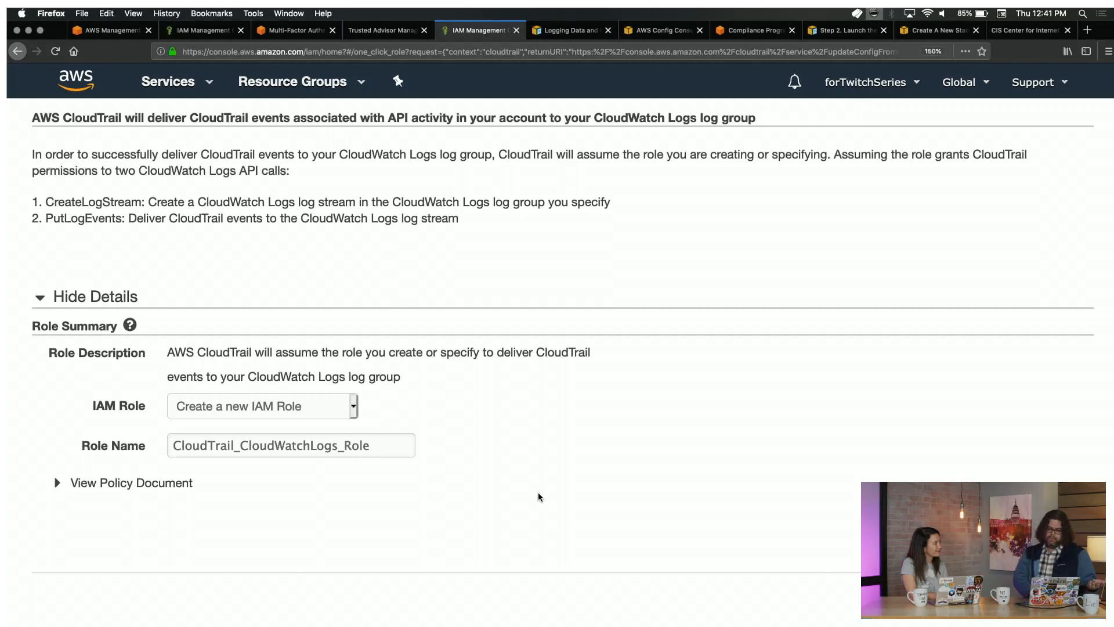
left_click(1070, 593)
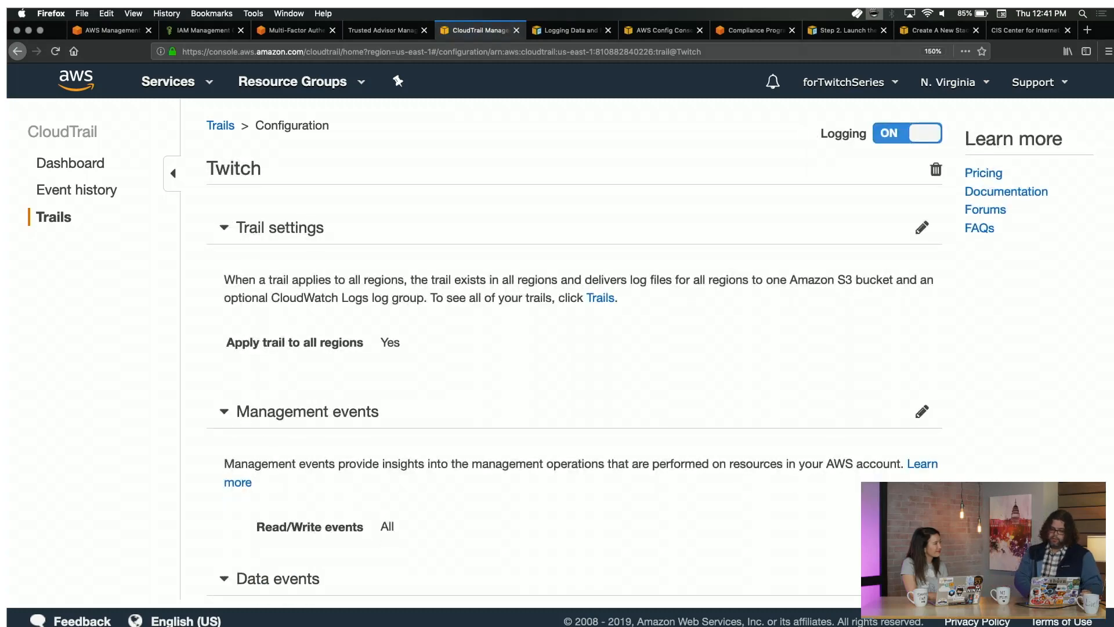
After the role-policy validation error, resubmit the CloudTrail/DefaultLogGroup settings and approve the IAM role again.
scroll(834, 484, "left", 2)
scroll(834, 484, "down", 15)
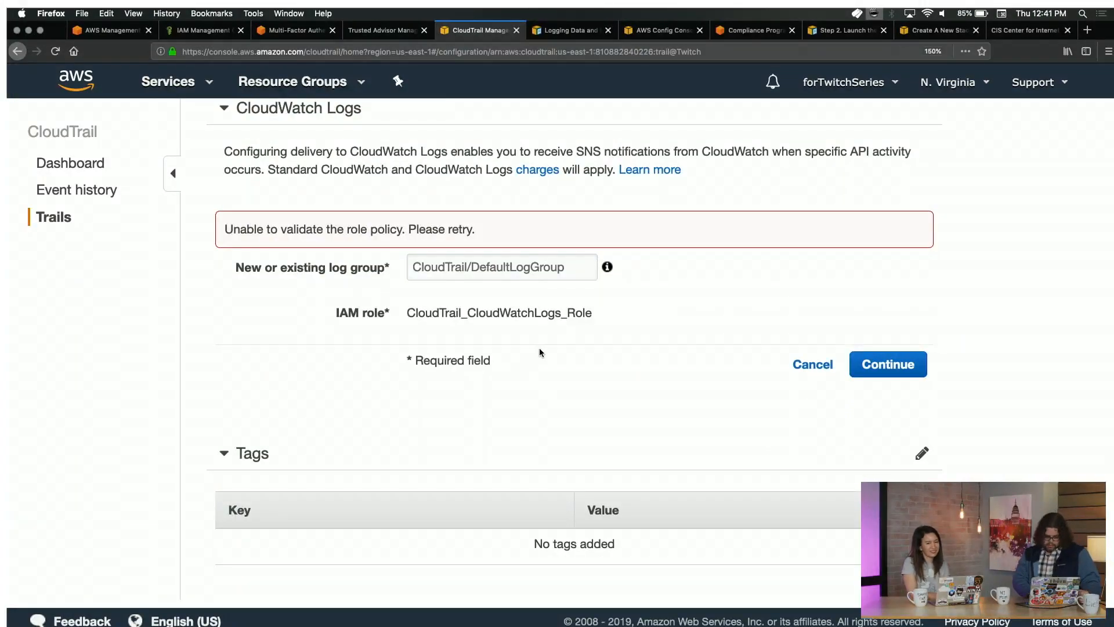
scroll(540, 353, "up", 1)
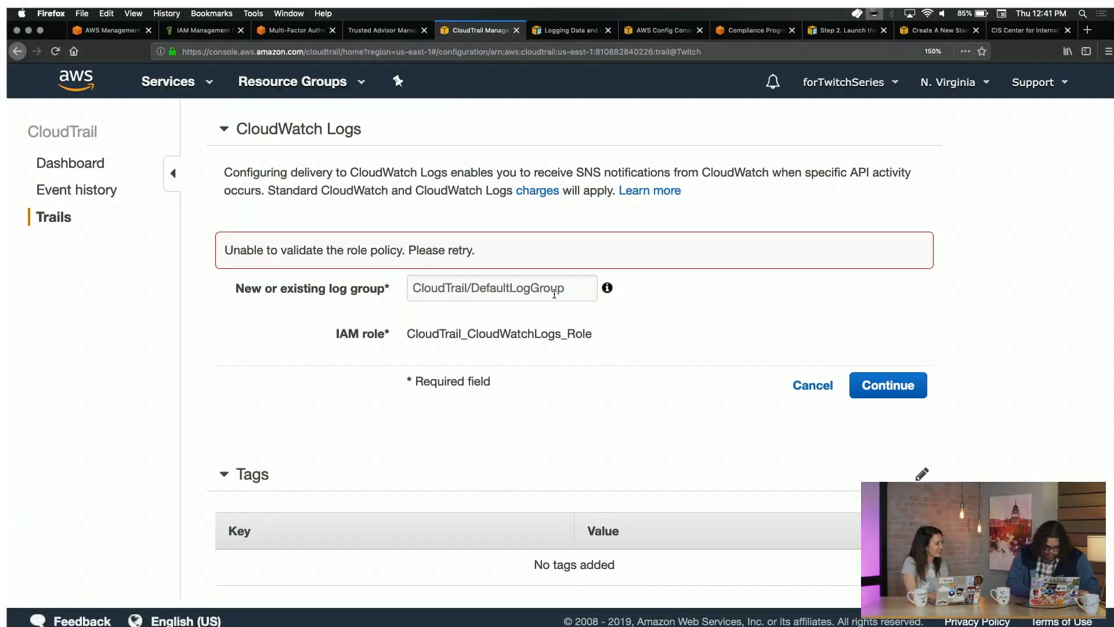
left_click(579, 282)
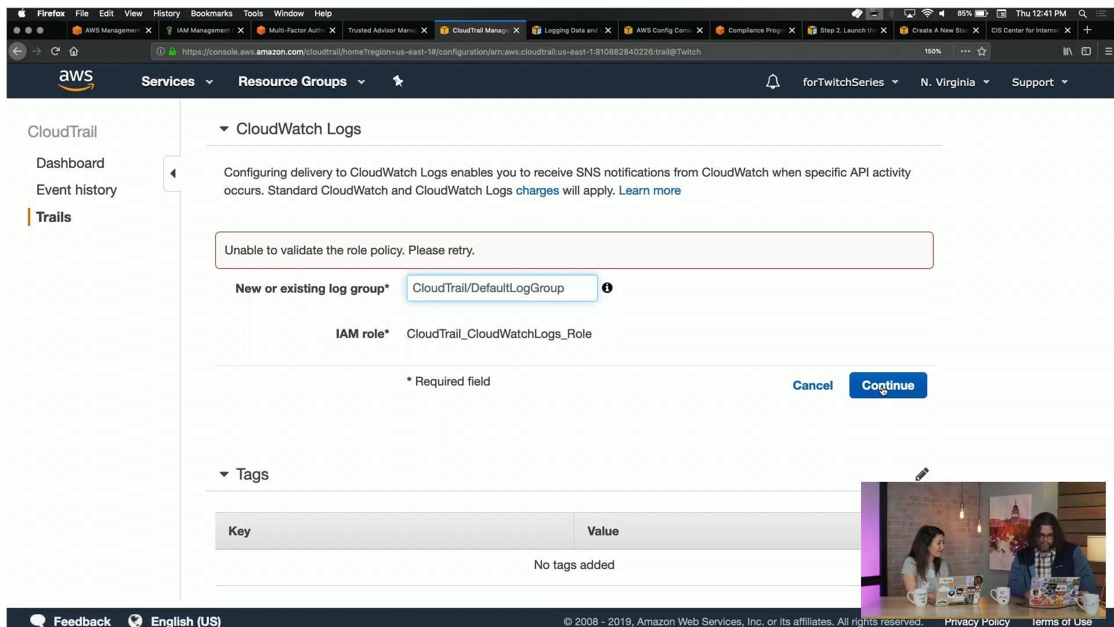
left_click(893, 386)
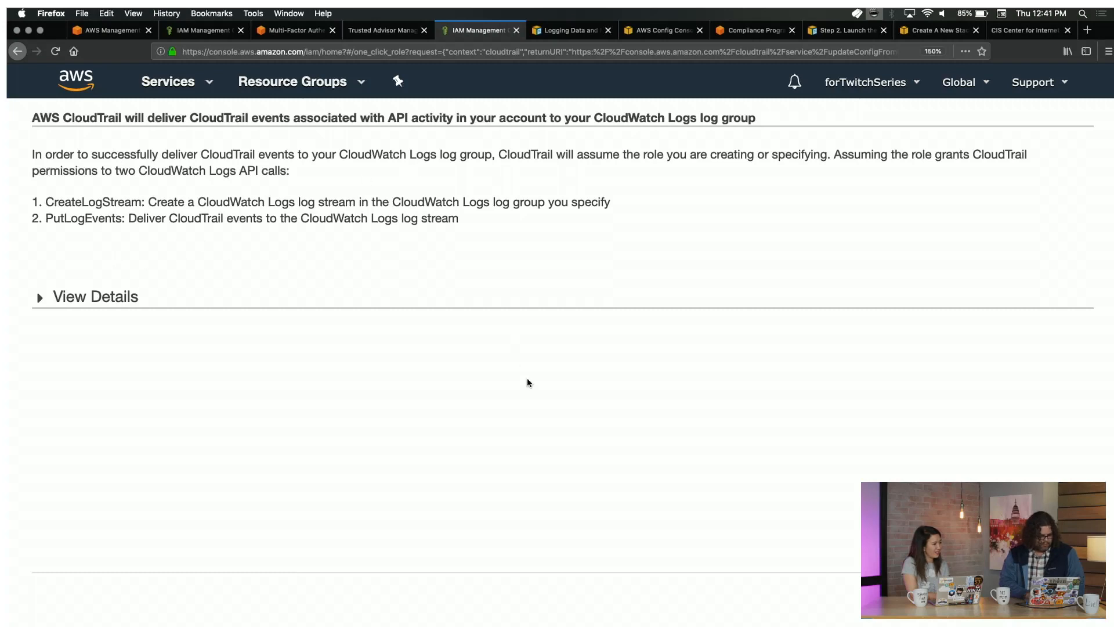
left_click(1066, 596)
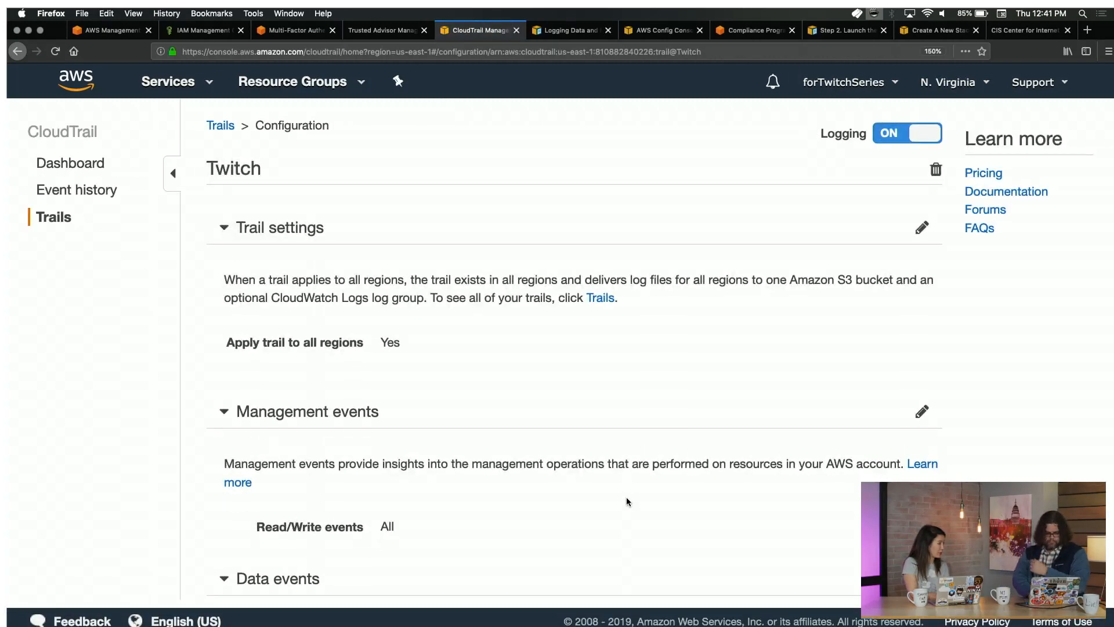
Verify the Twitch trail lists CloudTrail/DefaultLogGroup and CloudTrail_CloudWatchLogs_Role under CloudWatch Logs.
scroll(626, 497, "down", 6)
scroll(619, 492, "down", 5)
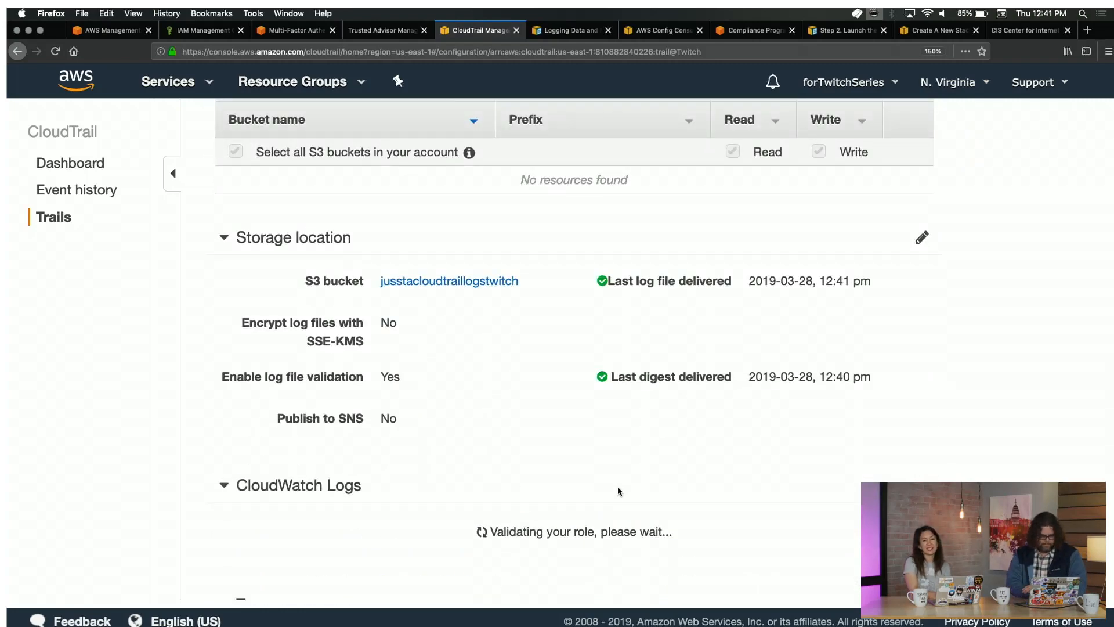
scroll(619, 491, "down", 2)
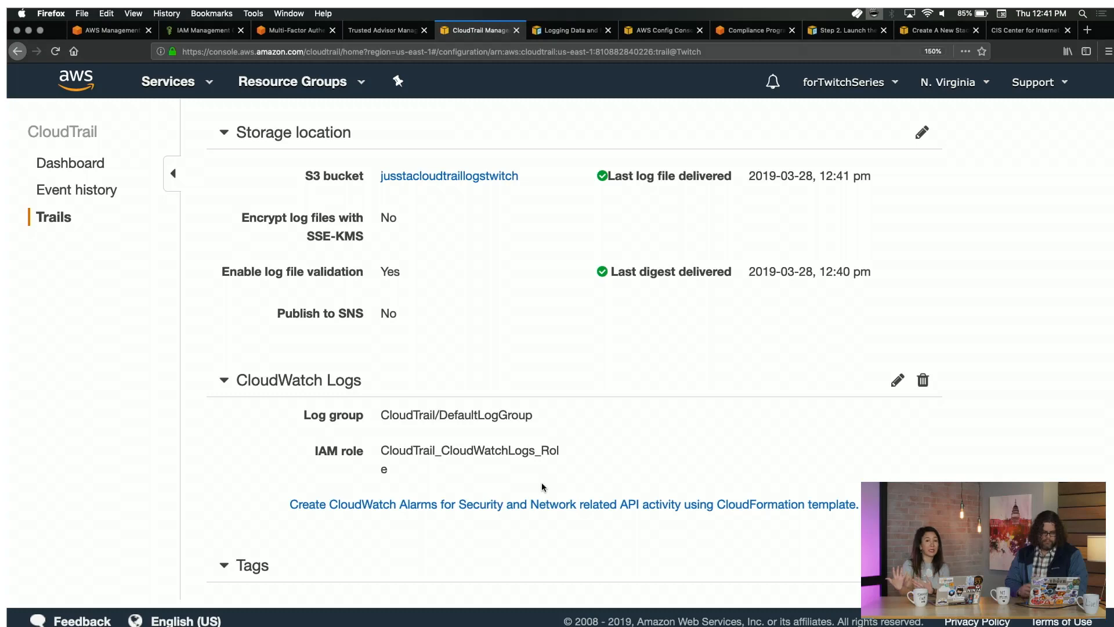
scroll(544, 486, "down", 3)
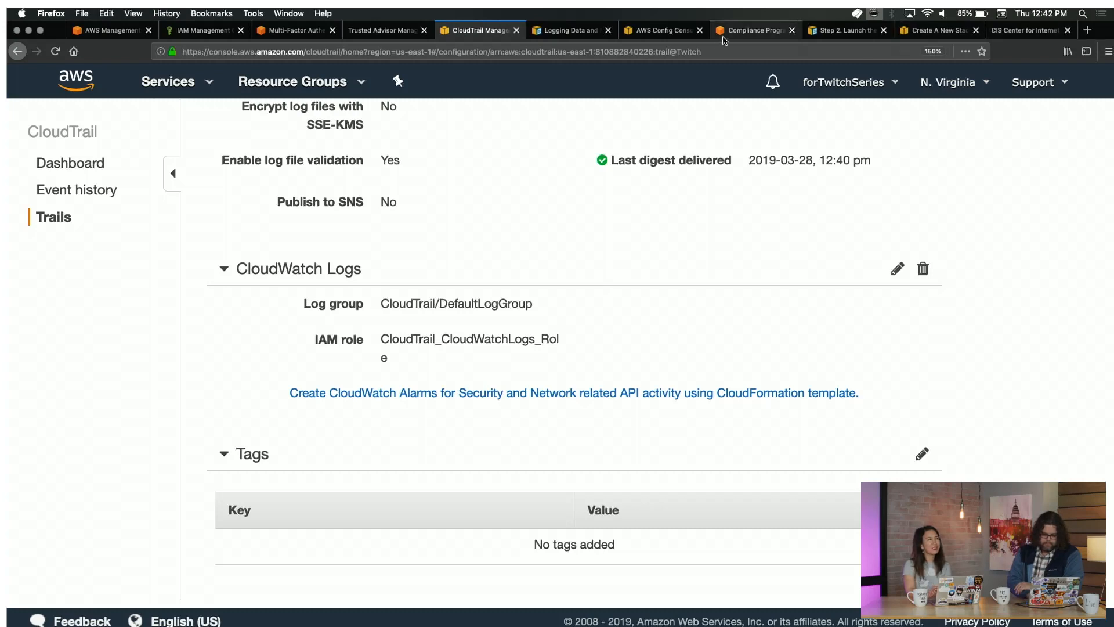
Return to AWS Config and bring up its Dashboard.
left_click(741, 33)
left_click(654, 31)
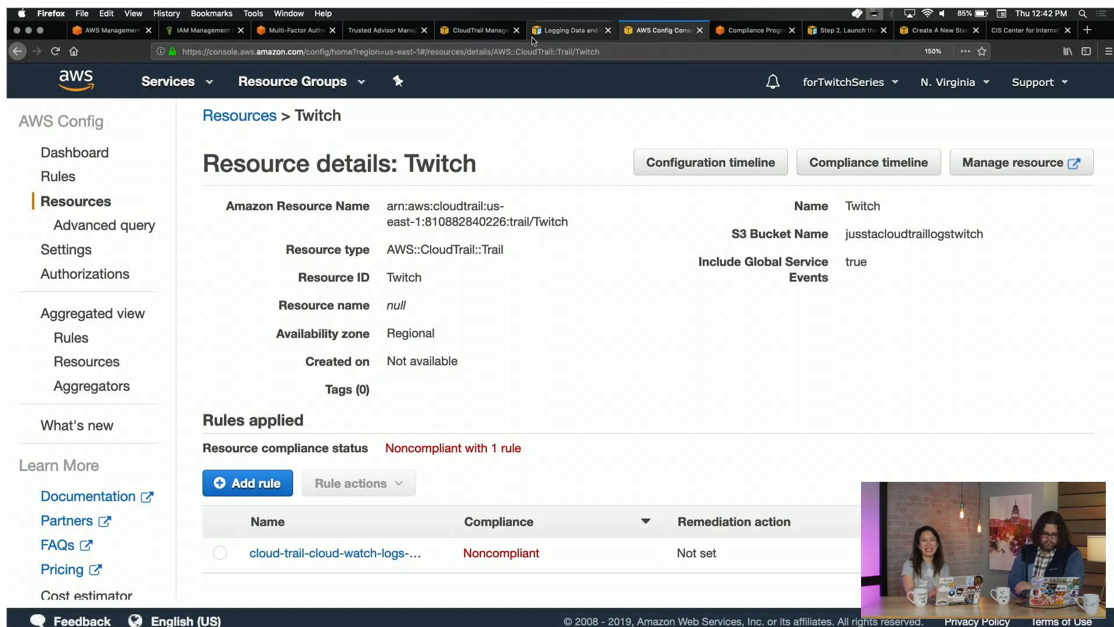
left_click(95, 152)
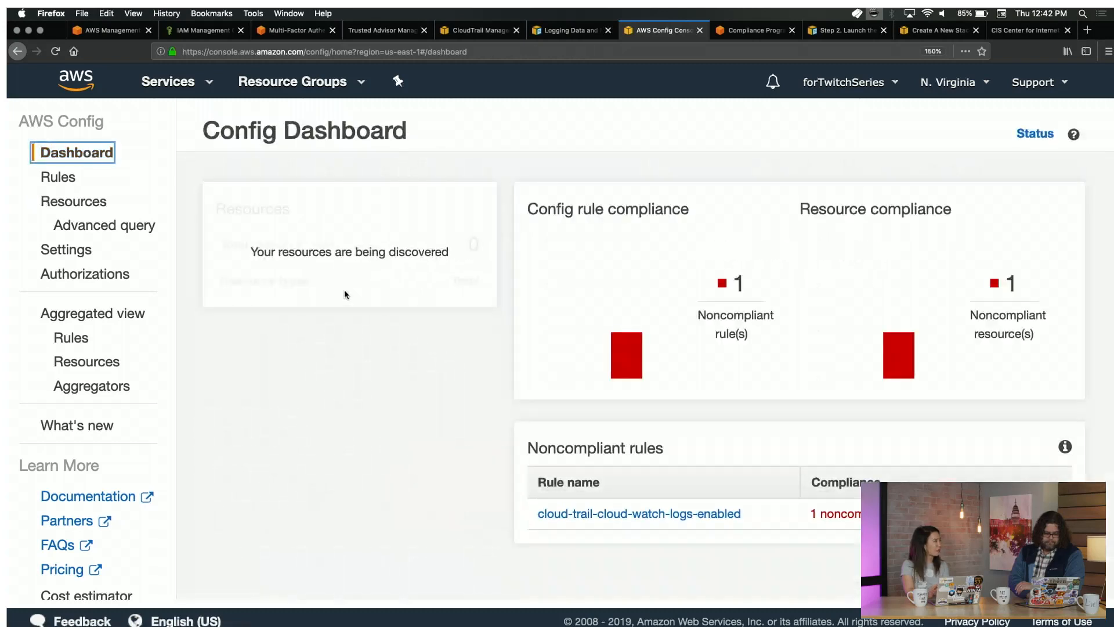